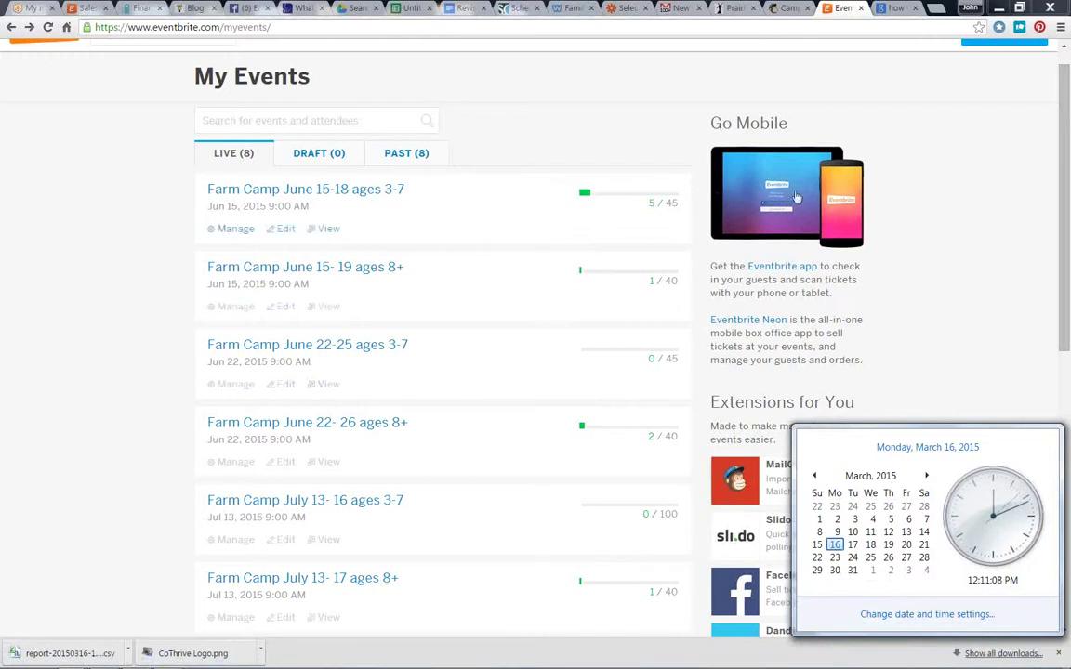
# Step: Dismiss the calendar pop-up and open the event reports for the live event Farm Camp June 15-18 ages 3-7
pyautogui.click(120, 197)
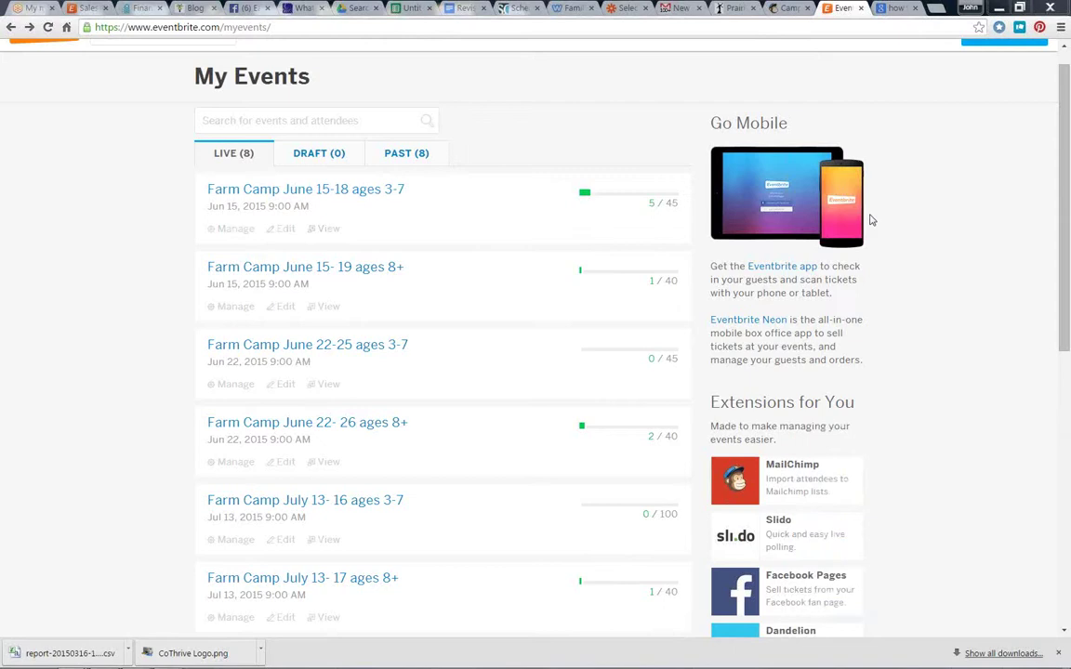
pyautogui.moveTo(1067, 86); pyautogui.dragTo(1068, 70)
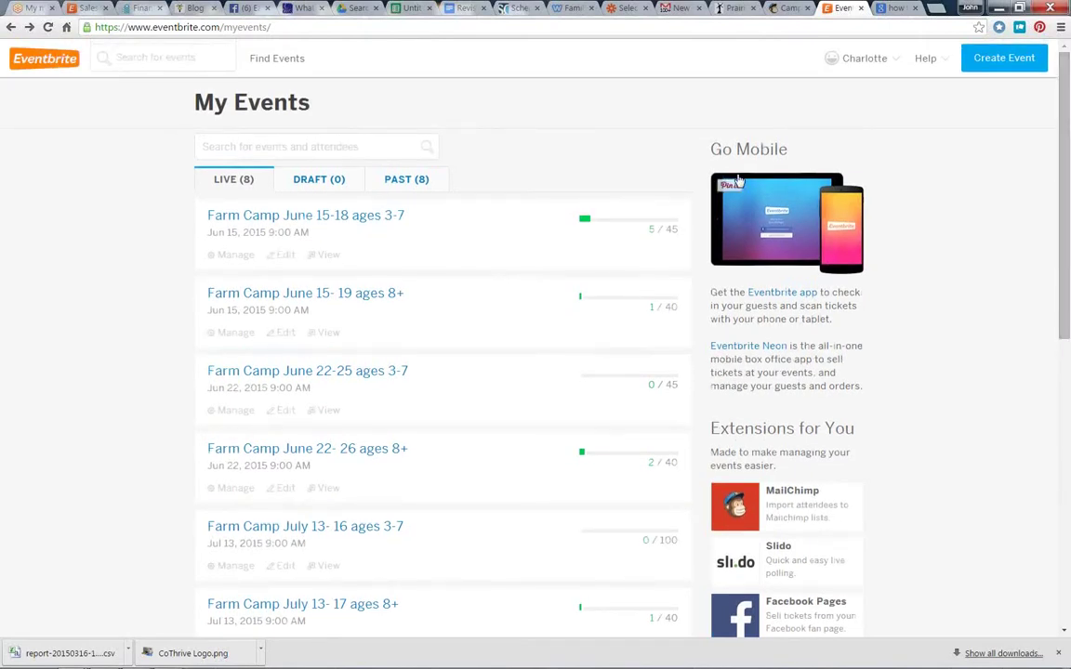
pyautogui.moveTo(1067, 107)
pyautogui.mouseDown()
pyautogui.moveTo(1038, 218)
pyautogui.moveTo(1029, 131)
pyautogui.moveTo(1058, 114)
pyautogui.mouseUp()
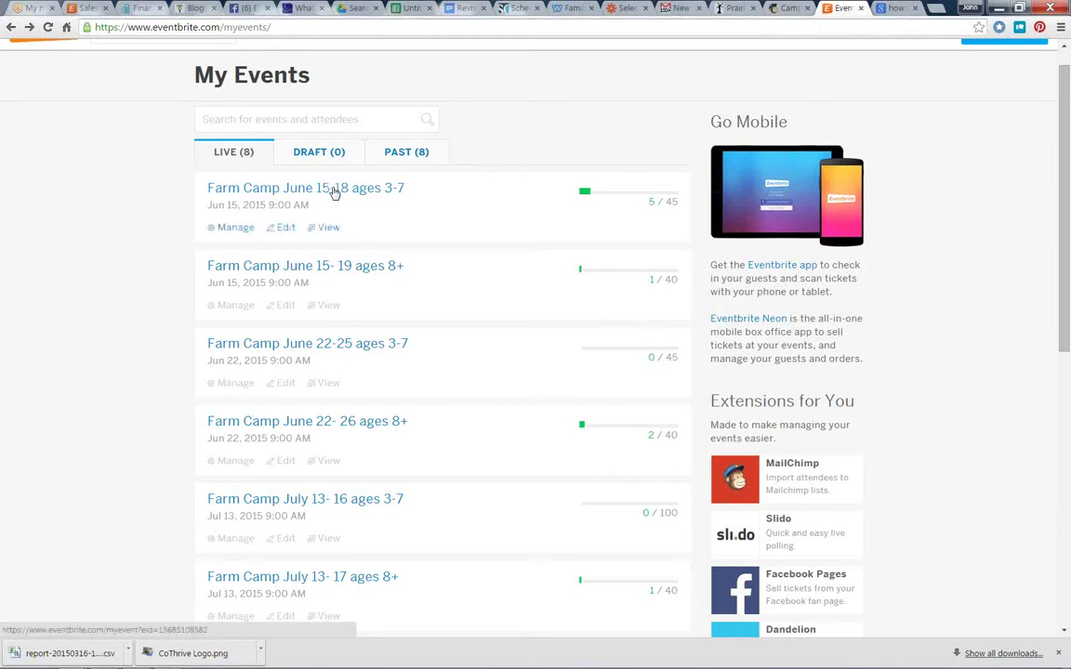
pyautogui.click(300, 193)
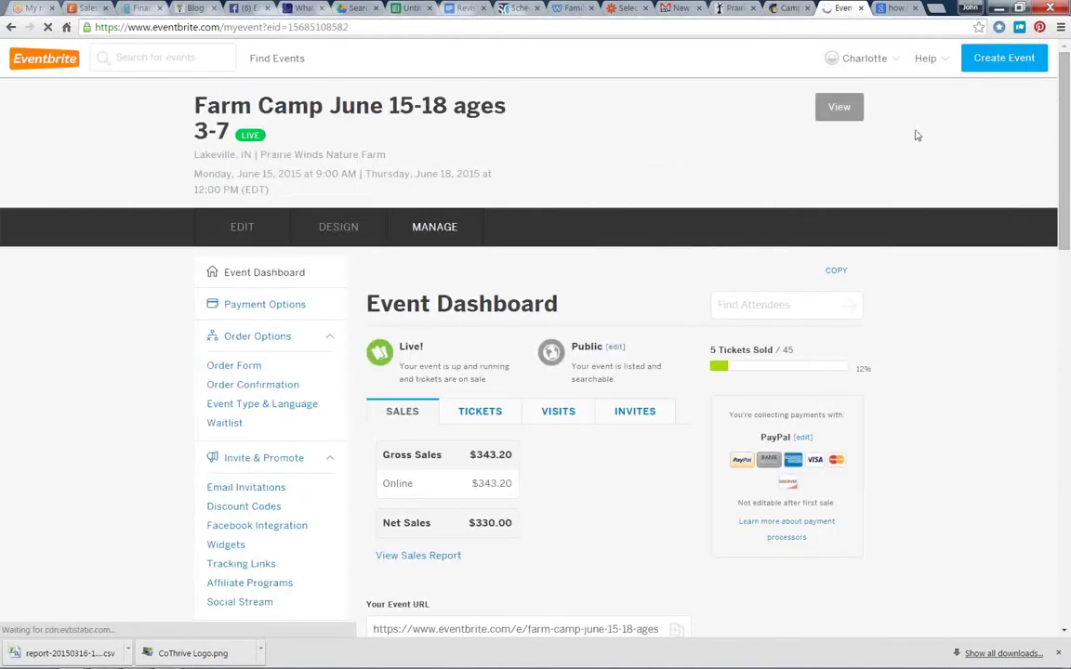
pyautogui.scroll(-3, 1031, 167)
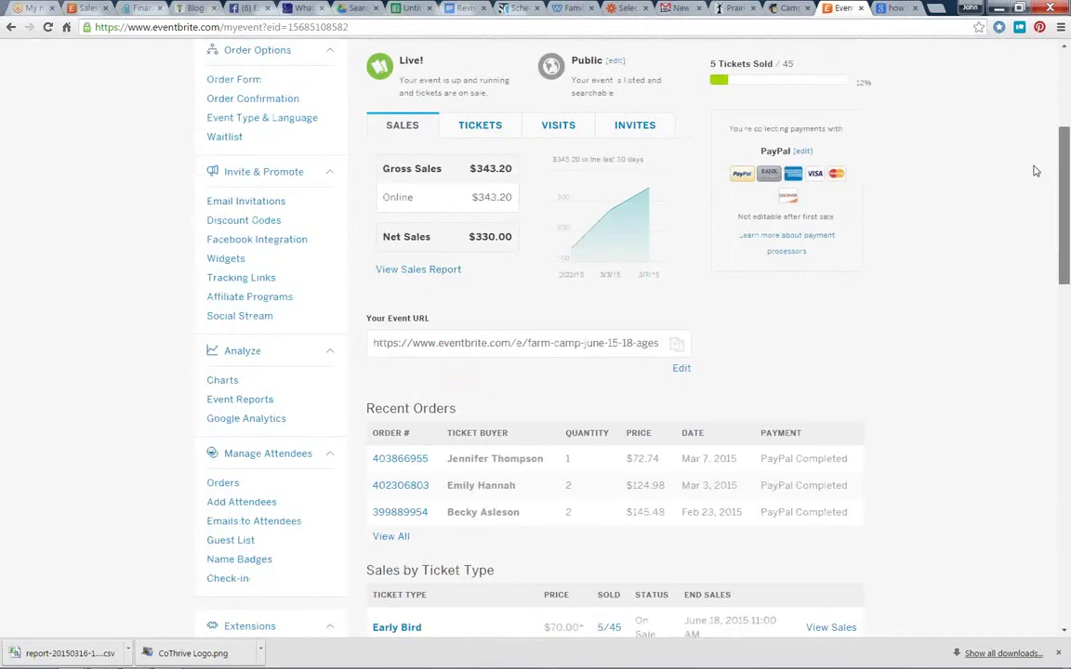
pyautogui.click(237, 401)
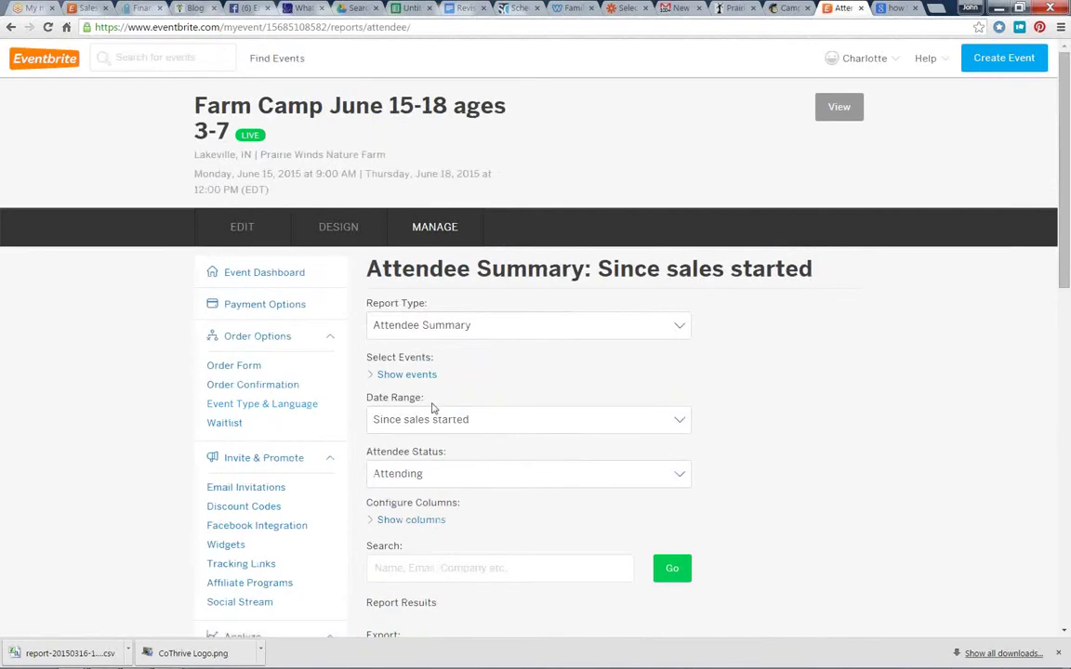
# Step: Limit the Attendee Summary's event selection to live events and select all of them
pyautogui.click(415, 375)
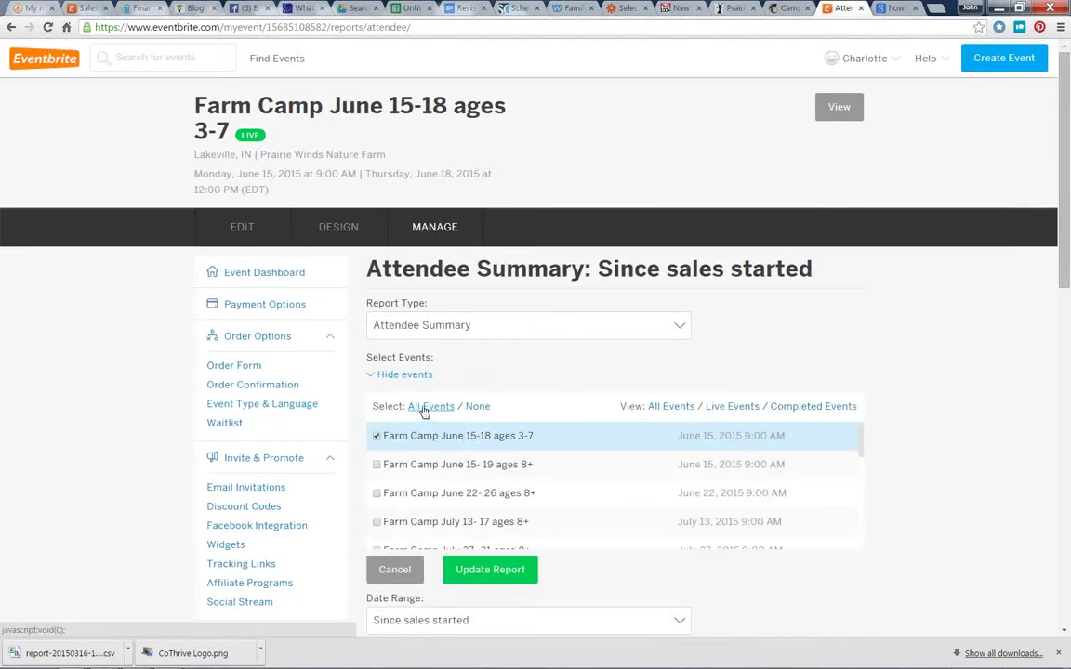
pyautogui.click(739, 407)
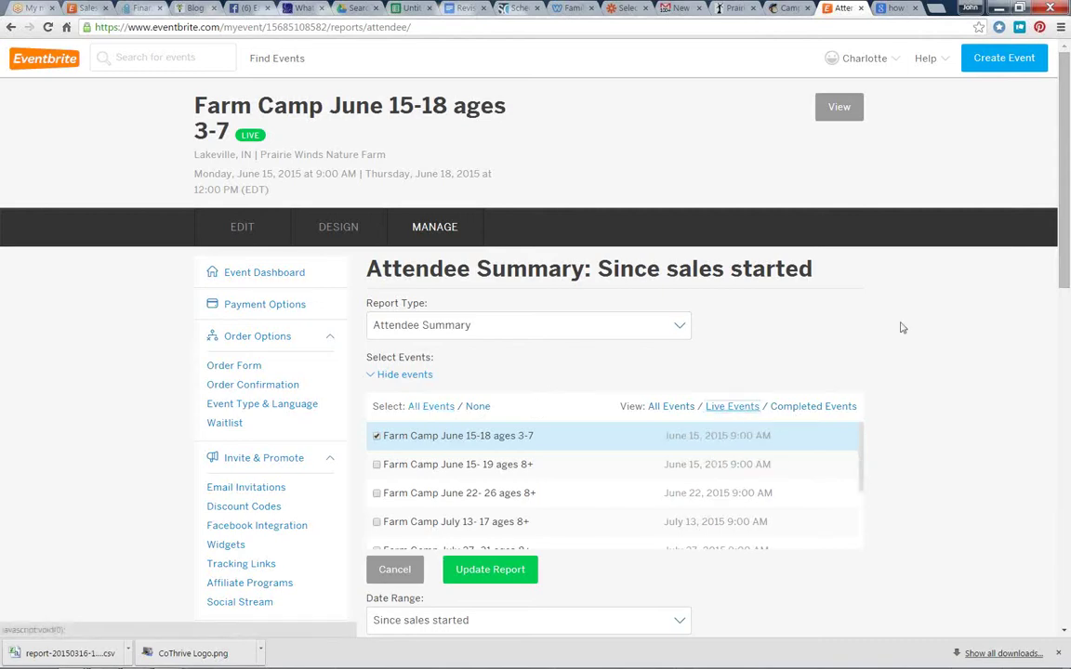
pyautogui.moveTo(1063, 169); pyautogui.dragTo(1062, 253)
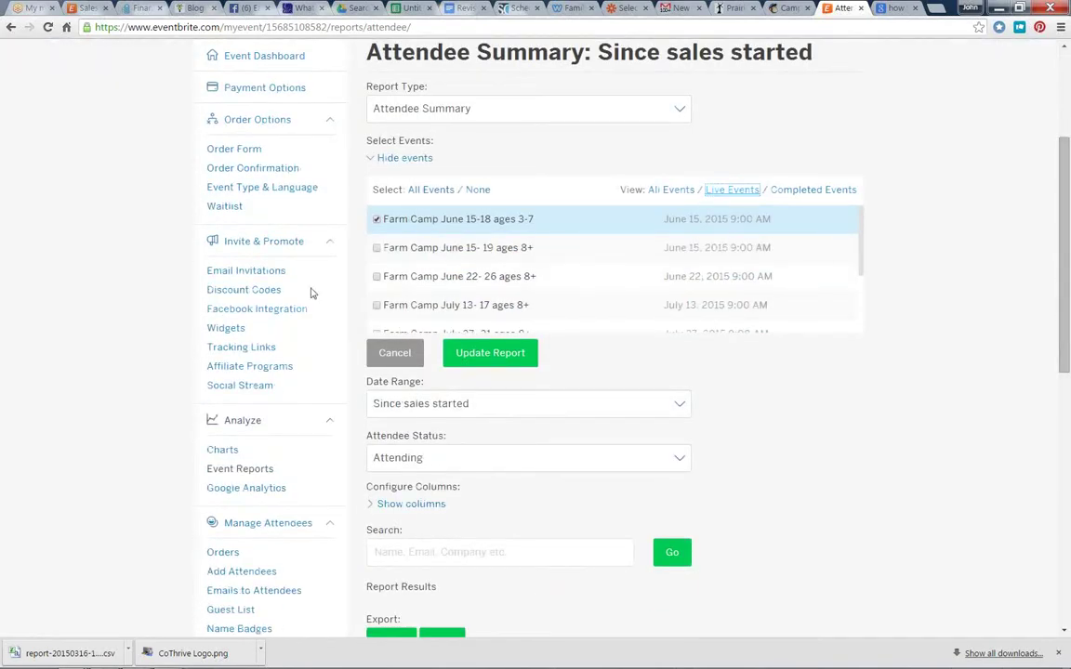
pyautogui.click(421, 190)
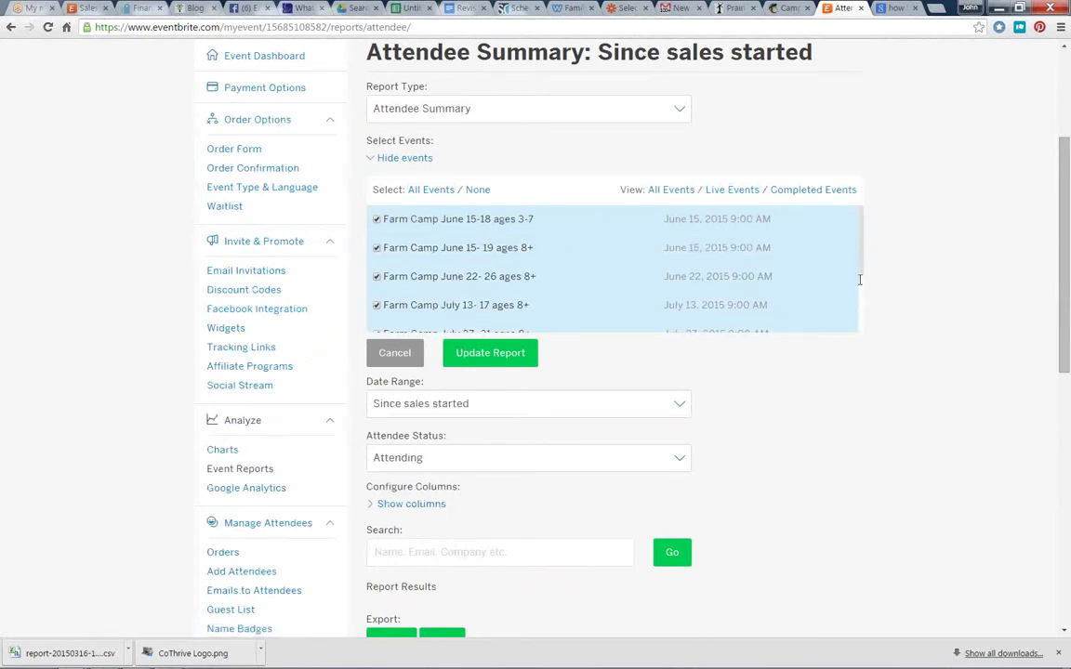
pyautogui.scroll(-3, 860, 313)
pyautogui.moveTo(861, 329); pyautogui.dragTo(862, 239)
# Step: Update the Attendee Summary with the date range Since sales started and export the results as CSV
pyautogui.click(677, 409)
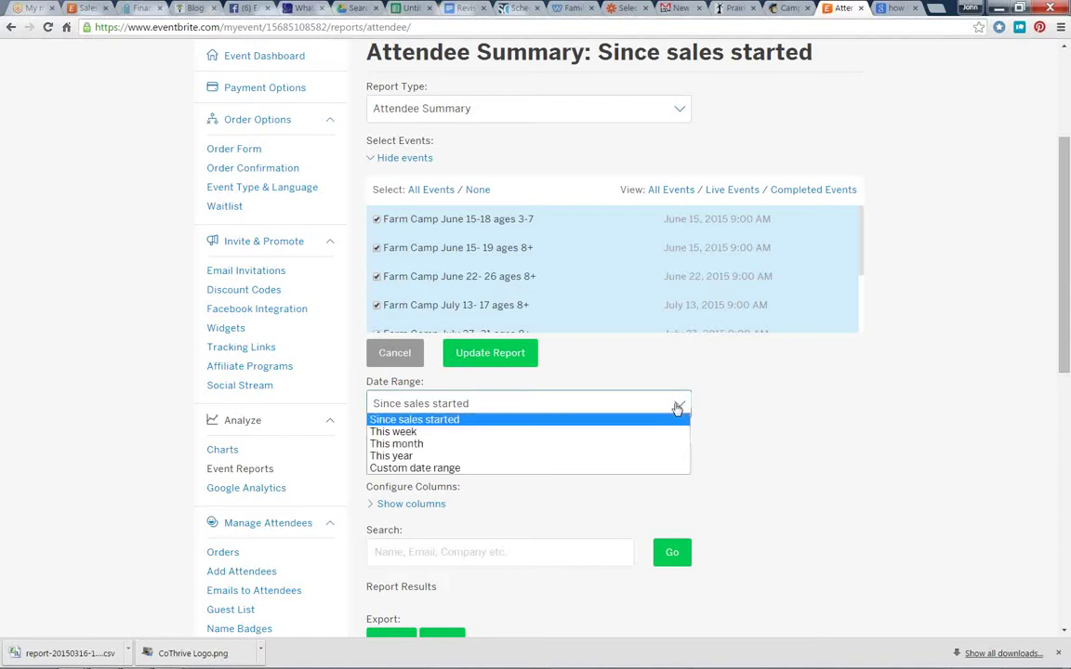
pyautogui.click(676, 409)
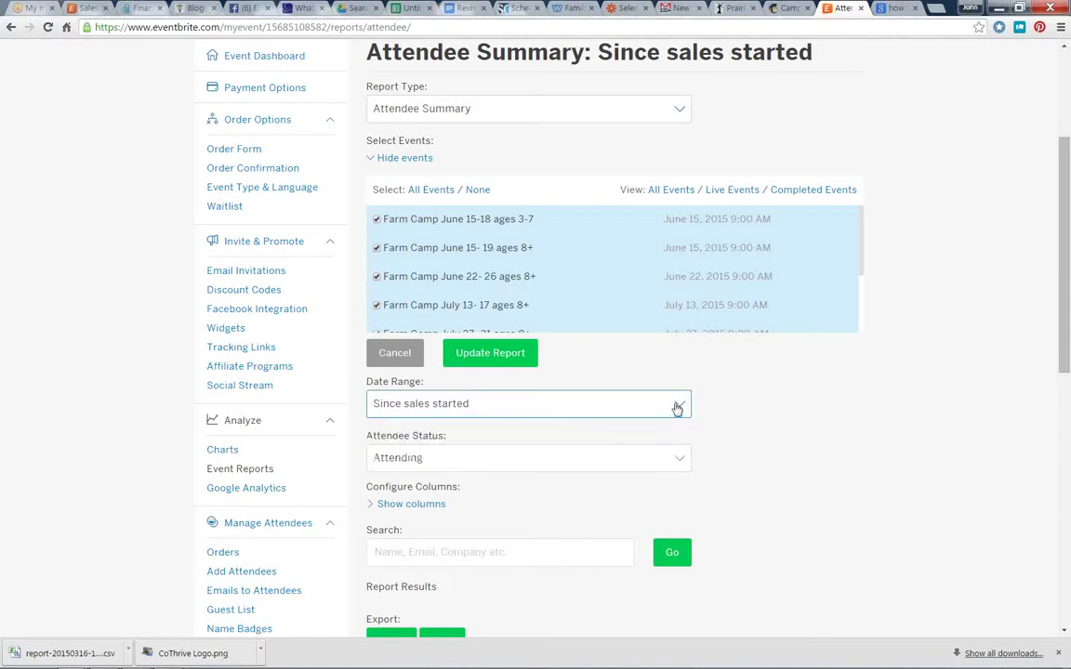
pyautogui.click(508, 360)
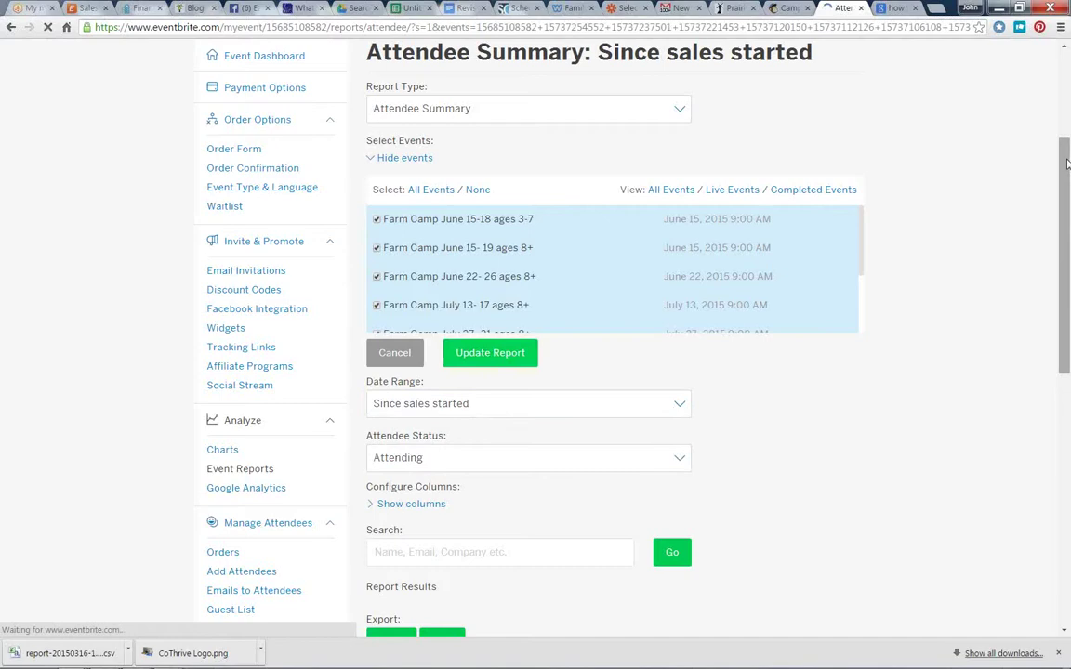
pyautogui.moveTo(1067, 163); pyautogui.dragTo(1013, 339)
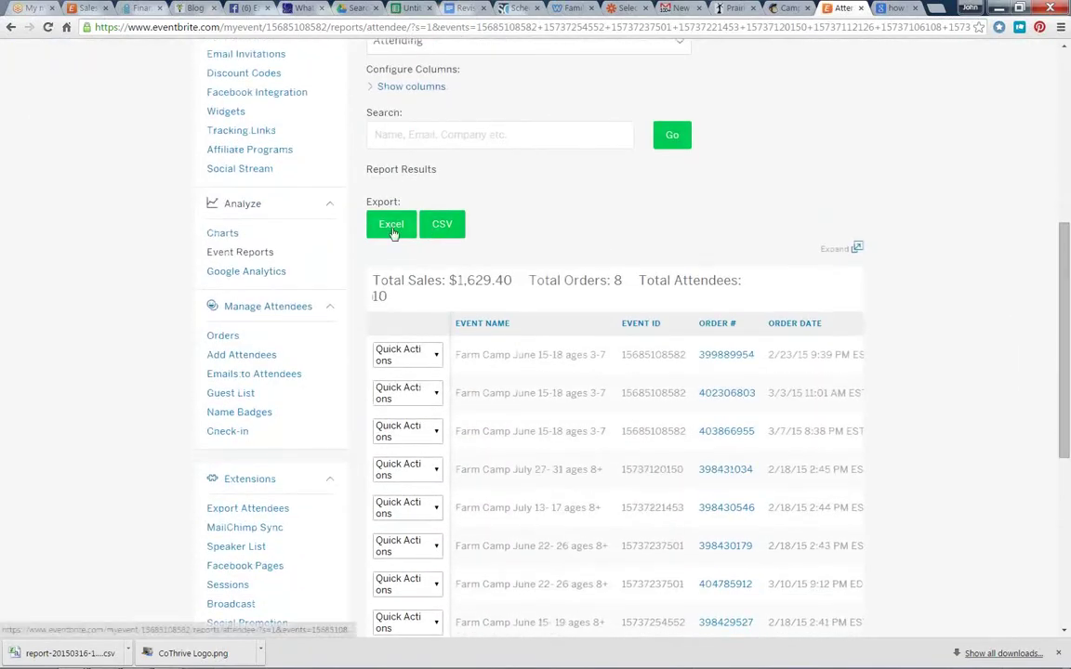
pyautogui.click(442, 225)
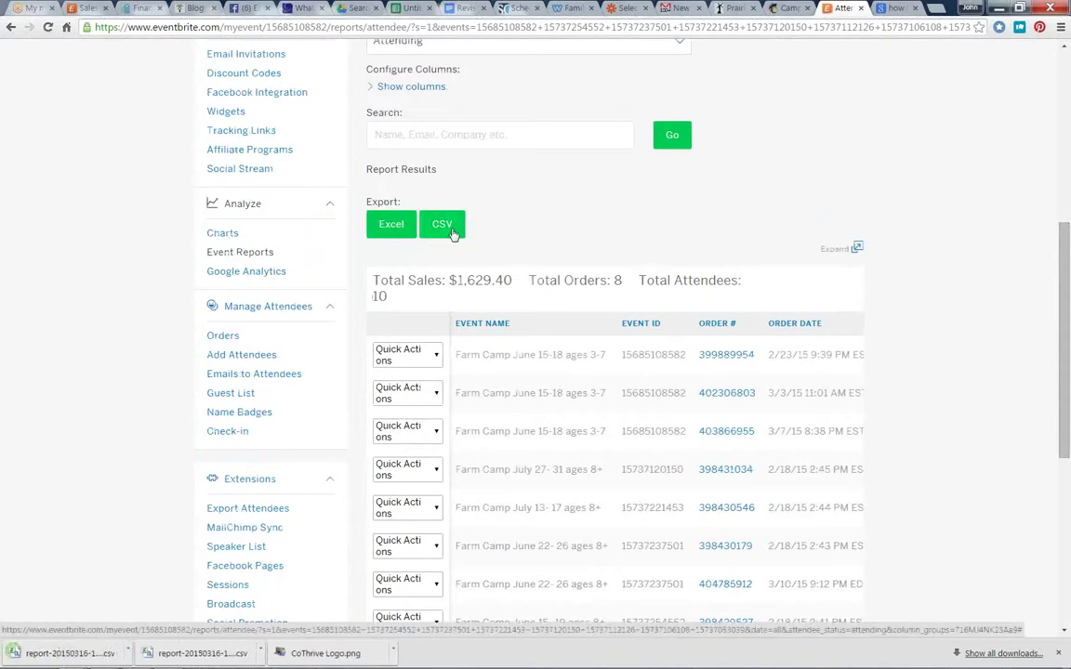
# Step: Switch to the MailChimp campaign confirmation page and view the campaign's recipient list
pyautogui.click(789, 8)
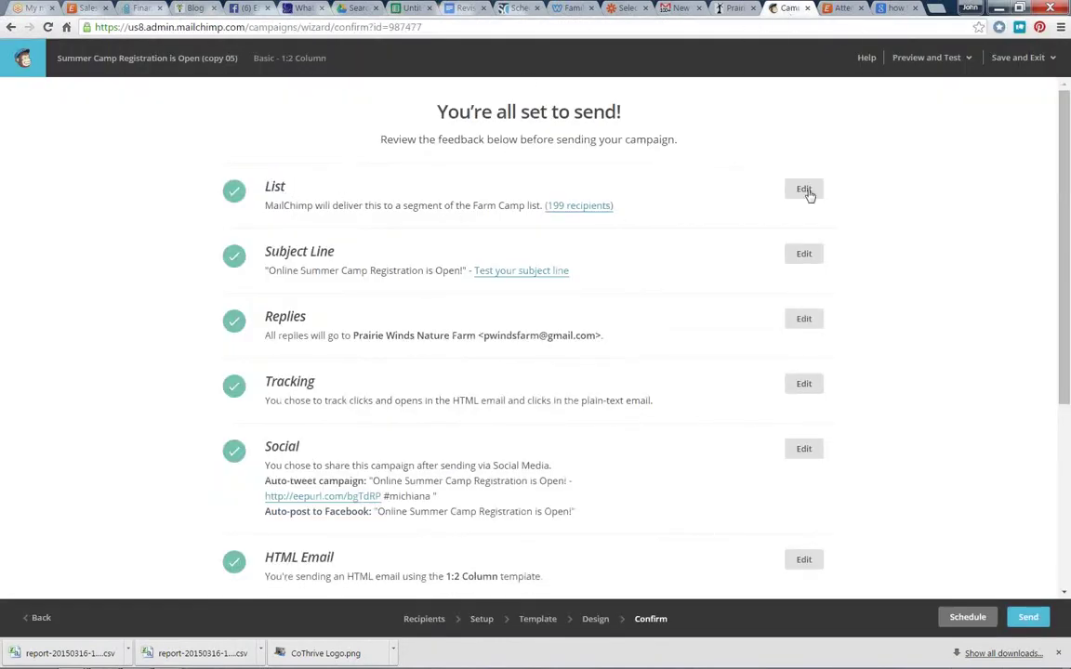
pyautogui.click(592, 208)
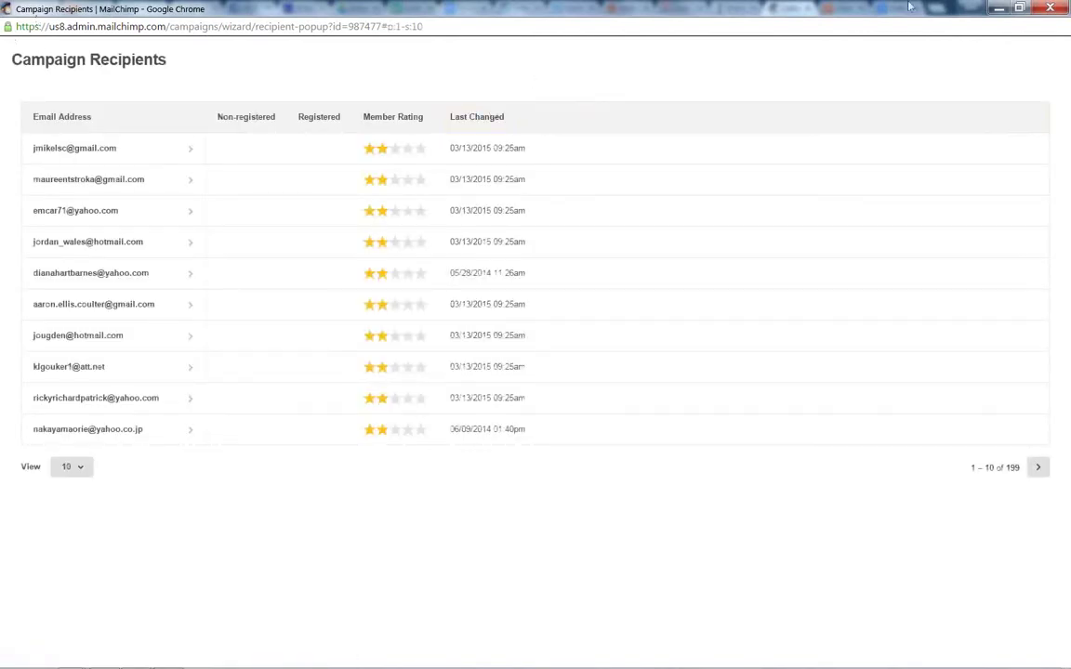
pyautogui.click(998, 11)
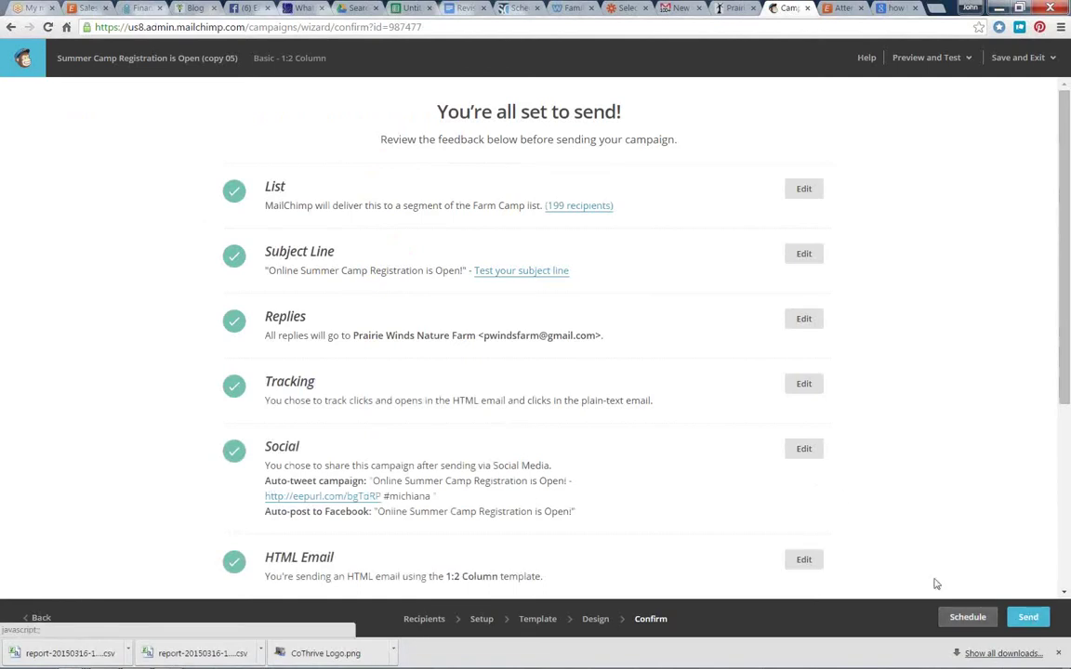
# Step: Leave the campaign and open the subscribers of the Farm Camp list
pyautogui.click(22, 58)
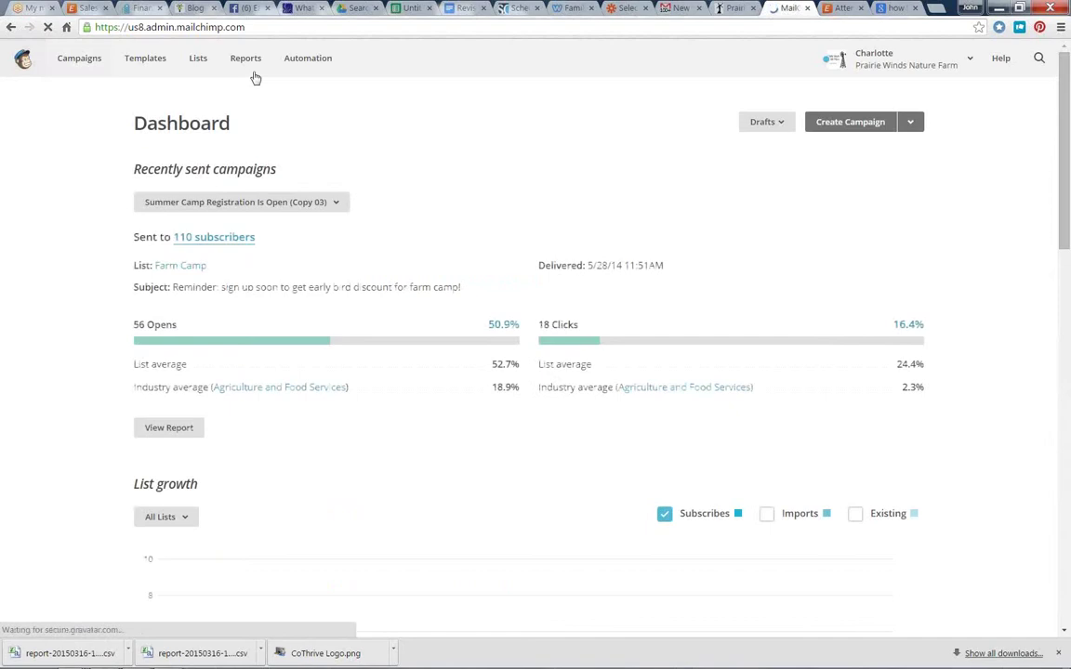
pyautogui.click(194, 61)
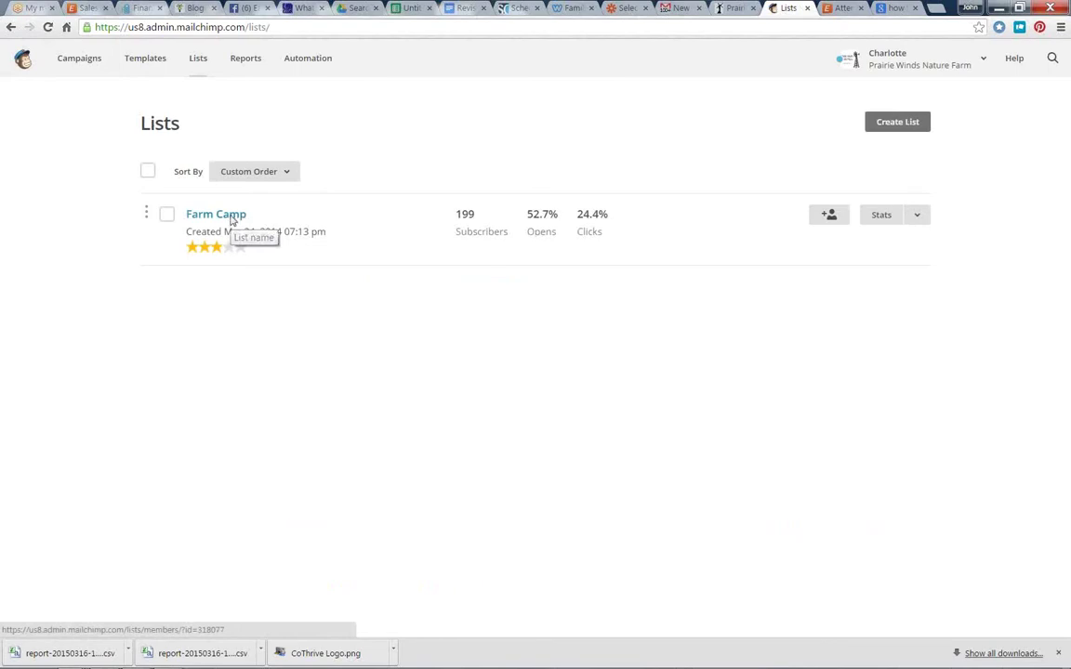
pyautogui.click(233, 220)
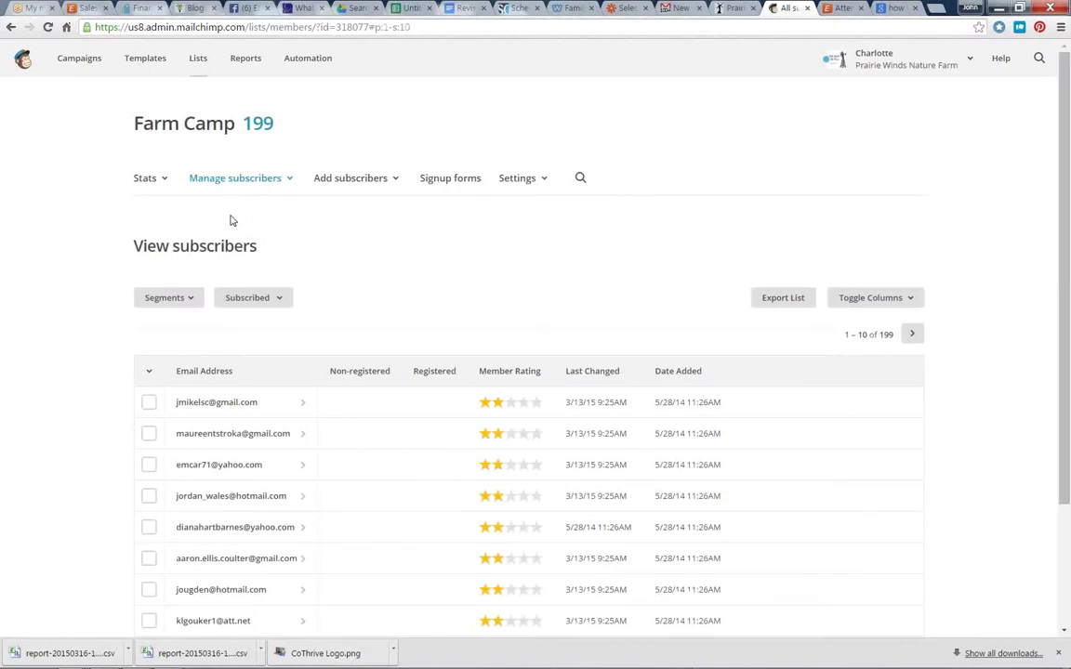
# Step: Start a subscriber import into the Farm Camp list from a CSV or TXT file
pyautogui.click(376, 186)
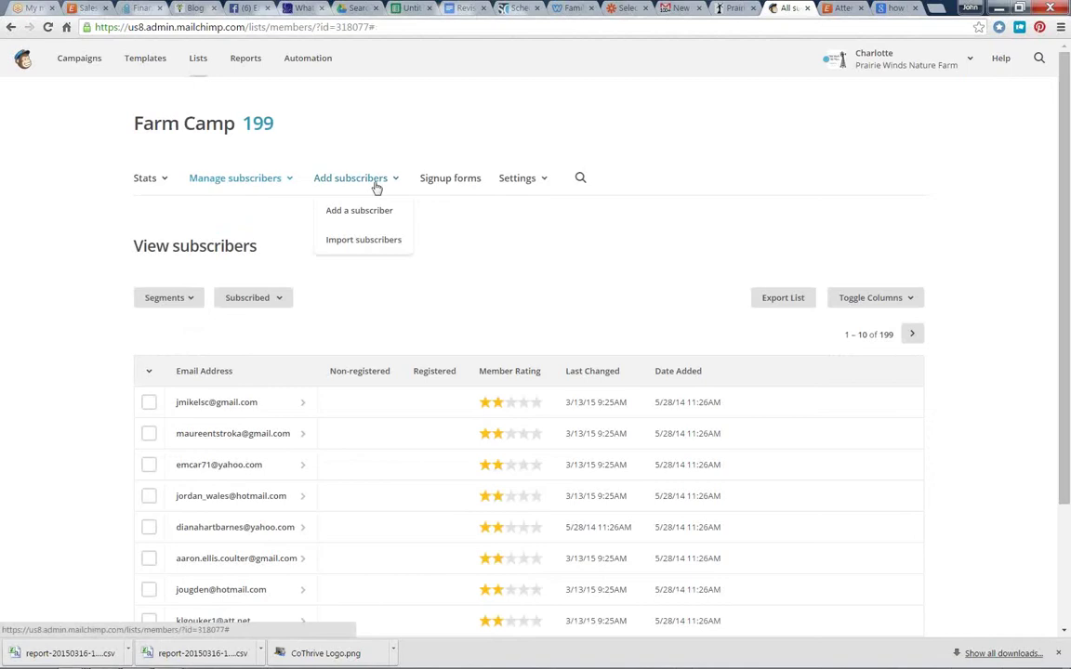
pyautogui.click(285, 180)
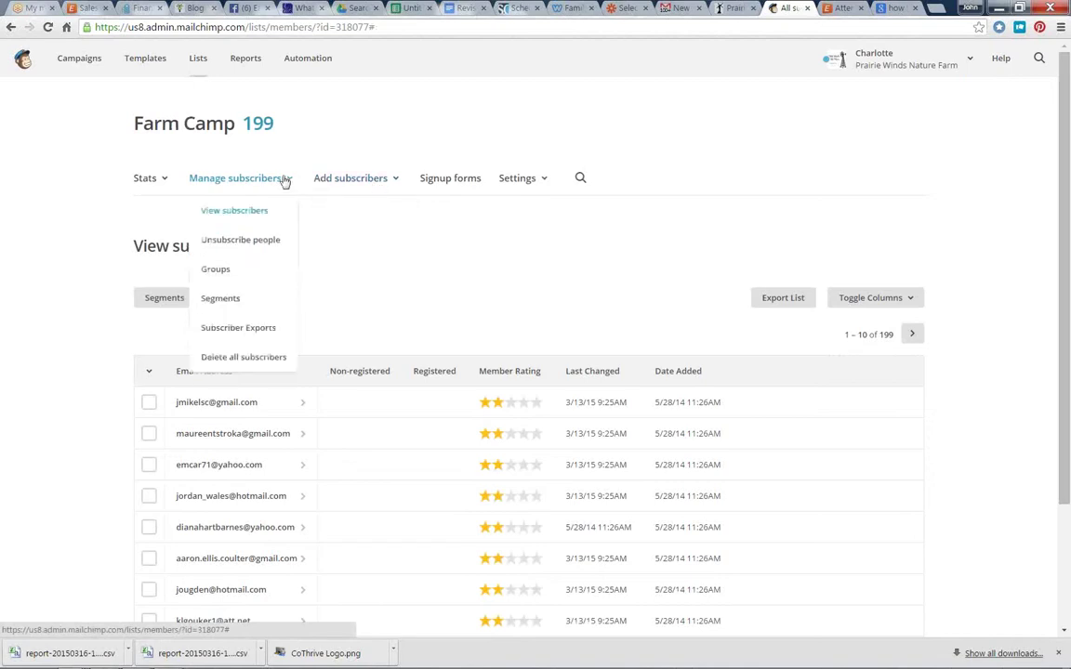
pyautogui.click(370, 185)
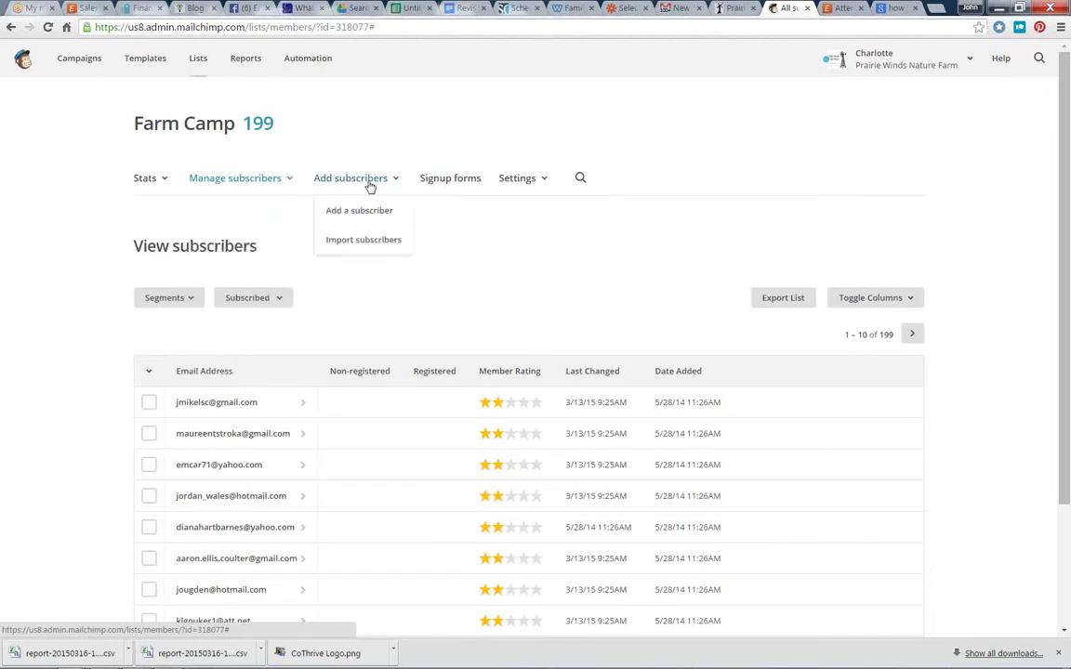
pyautogui.click(360, 213)
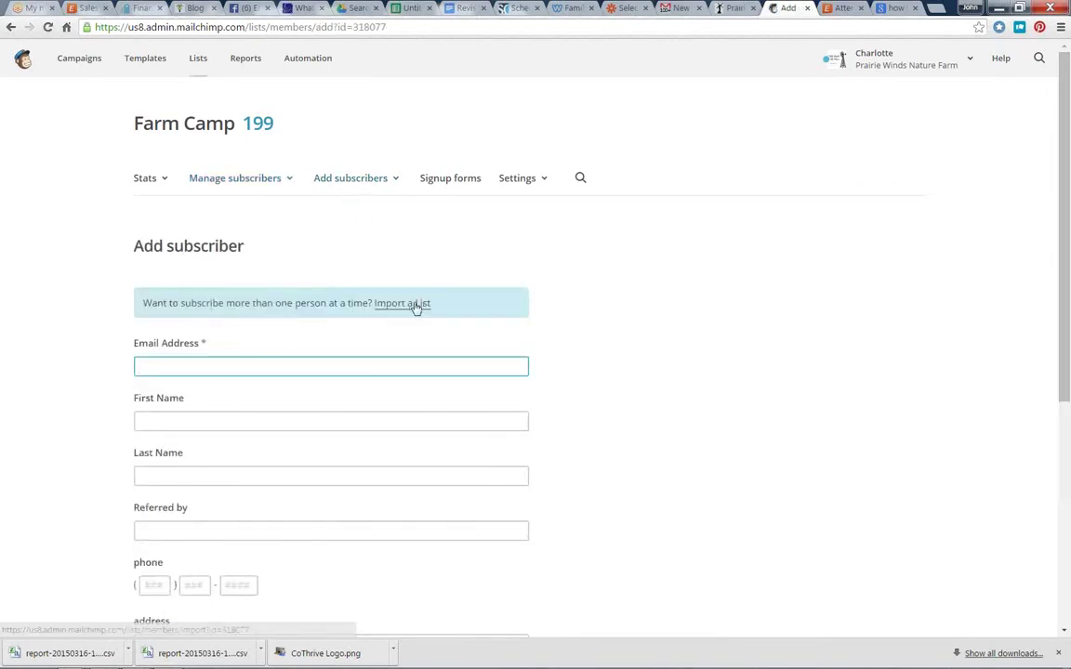
pyautogui.click(416, 304)
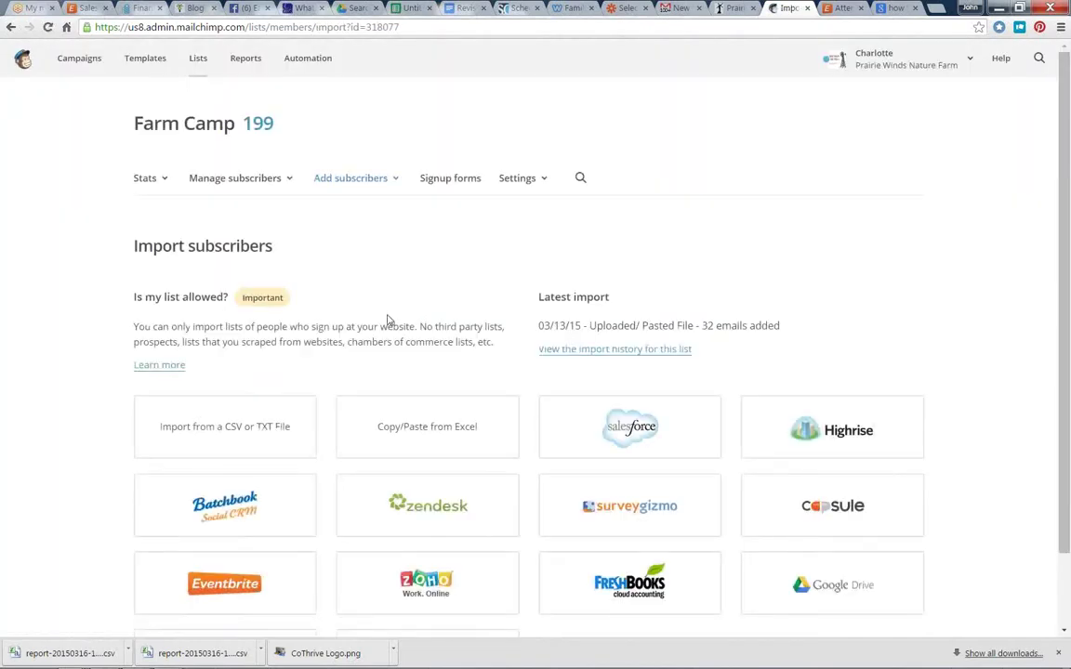
pyautogui.click(216, 439)
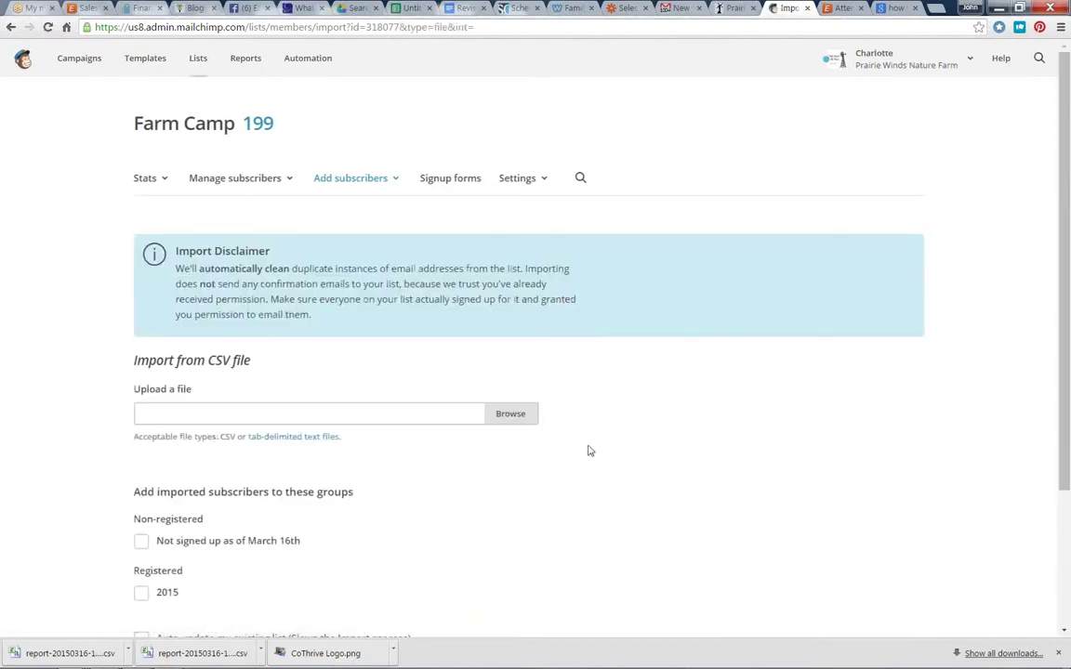
# Step: Open the file chooser for the CSV upload and look up the folder containing the exported attendee report
pyautogui.click(522, 419)
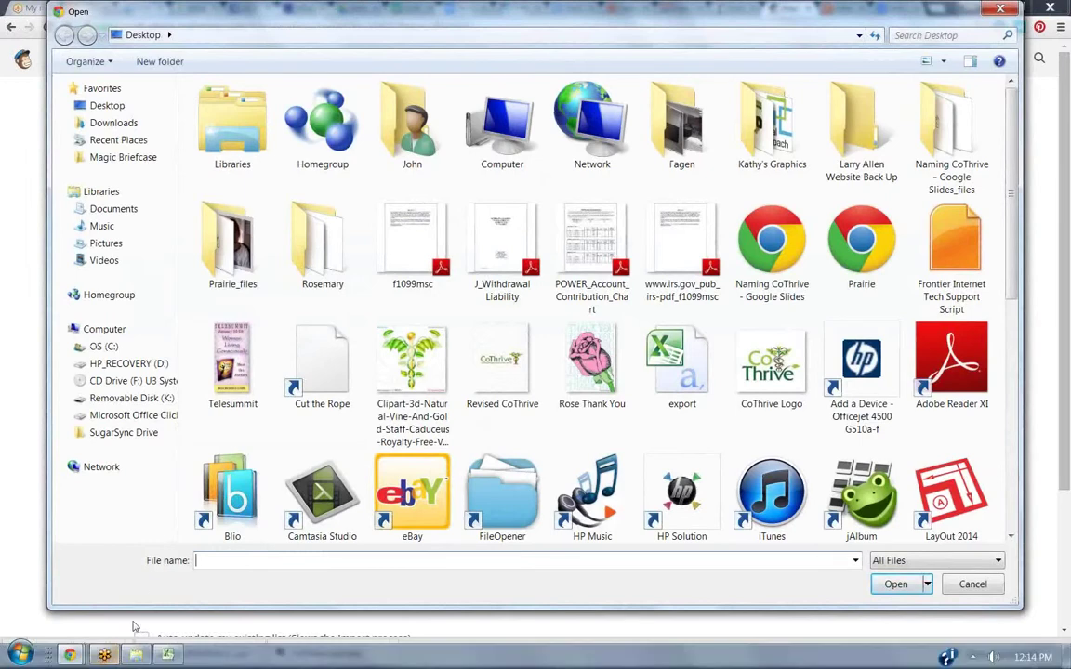
pyautogui.rightClick(117, 587)
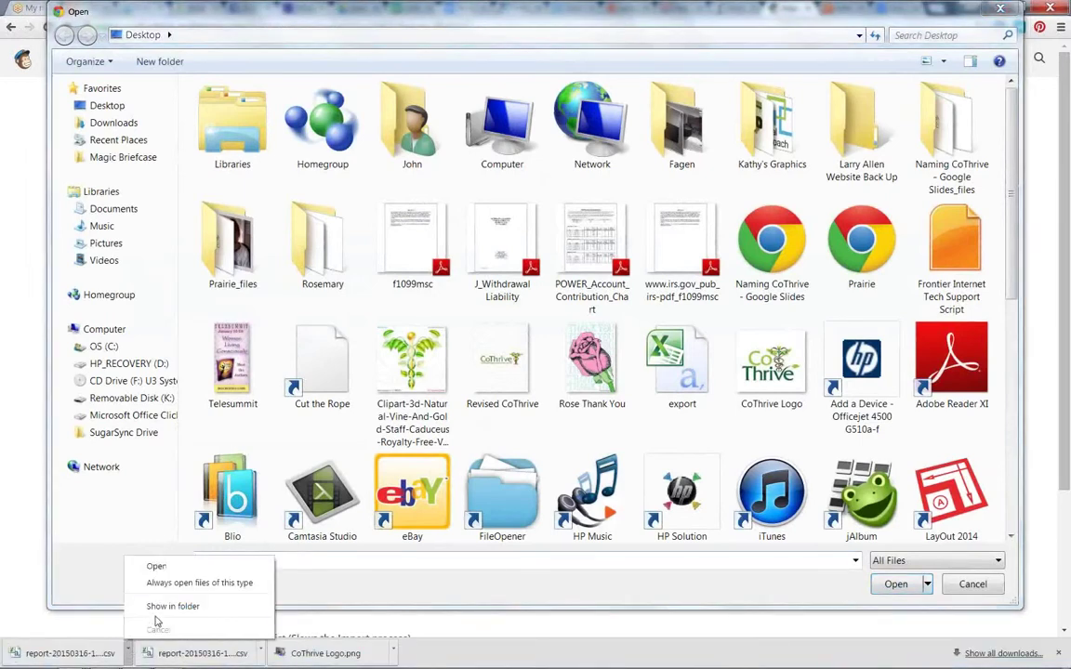
pyautogui.click(158, 618)
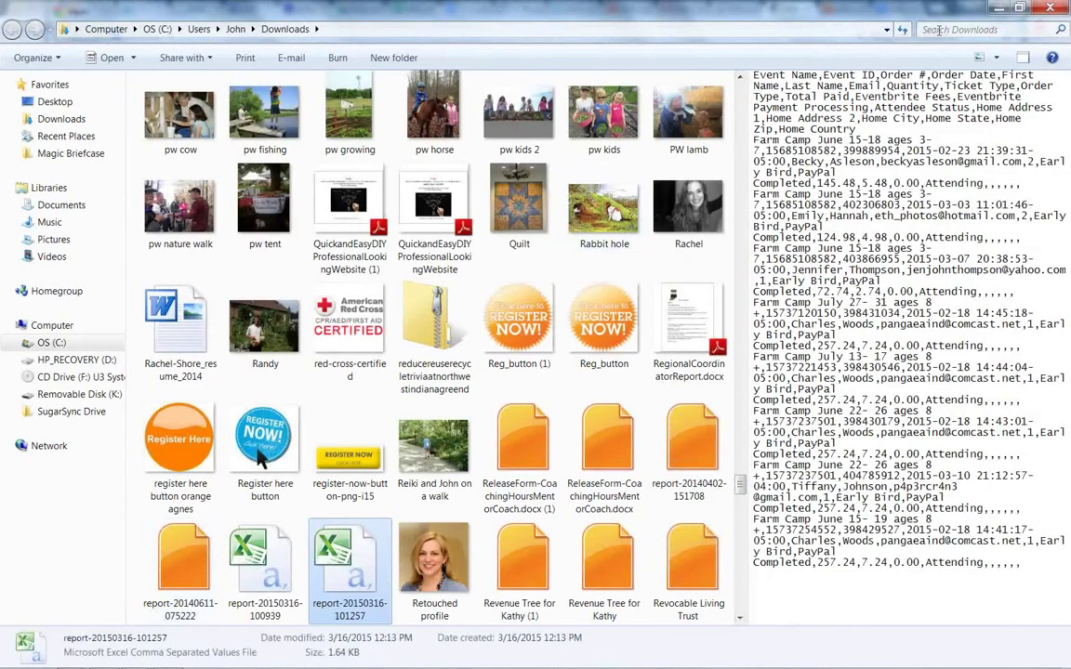
pyautogui.click(997, 11)
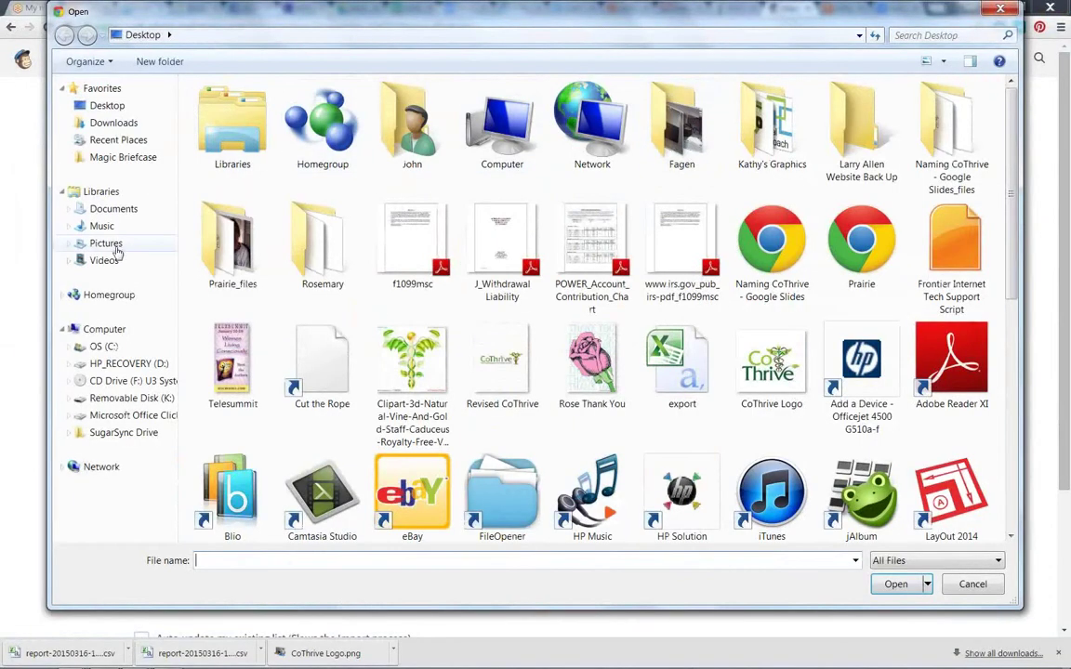
# Step: Browse the upload's file chooser to the Downloads folder of the user profile on drive C
pyautogui.click(100, 346)
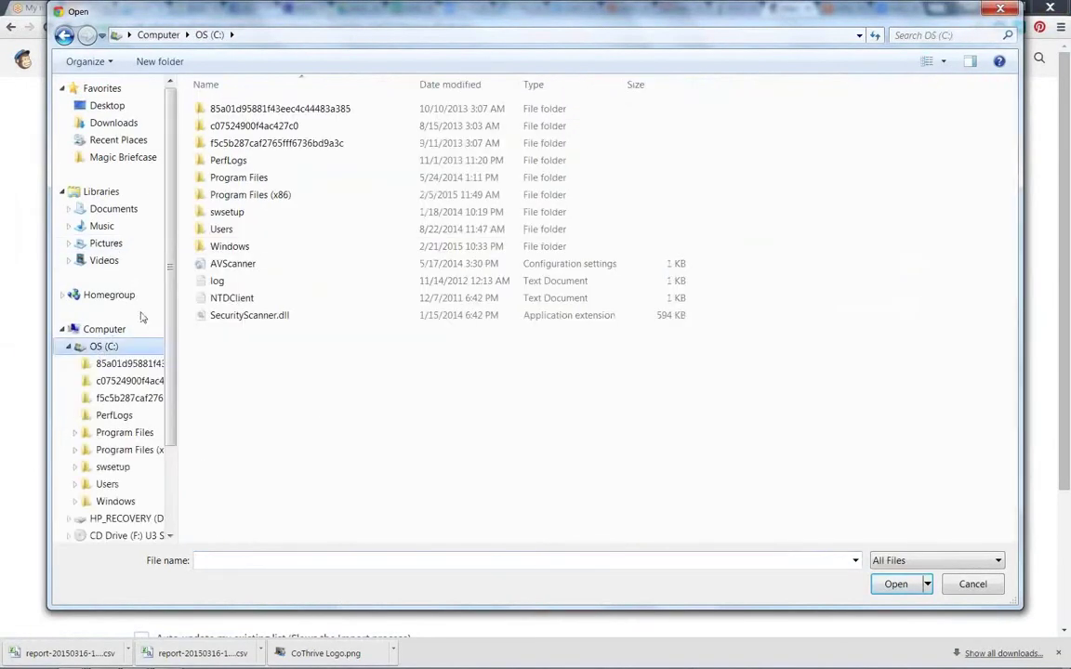
pyautogui.doubleClick(217, 231)
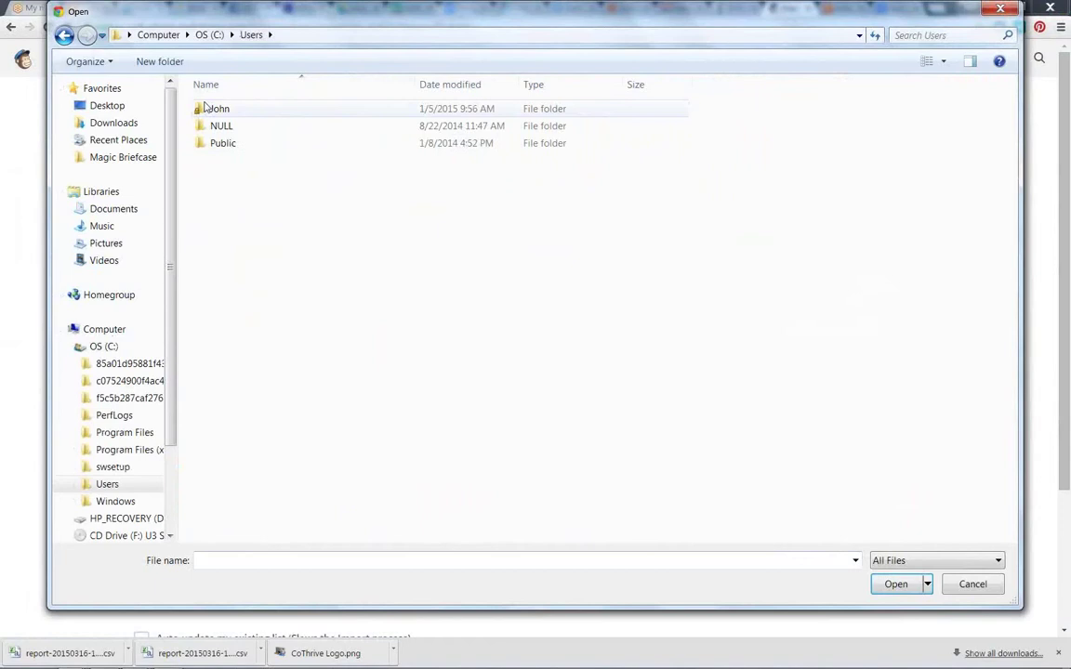
pyautogui.click(204, 107)
pyautogui.doubleClick(204, 108)
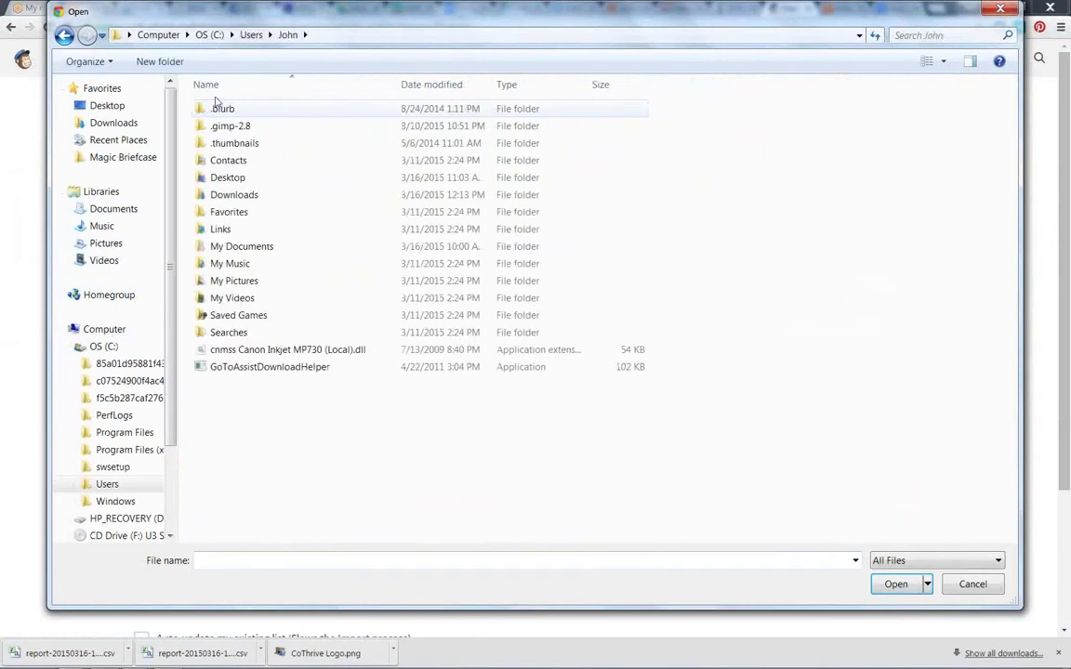
pyautogui.doubleClick(232, 195)
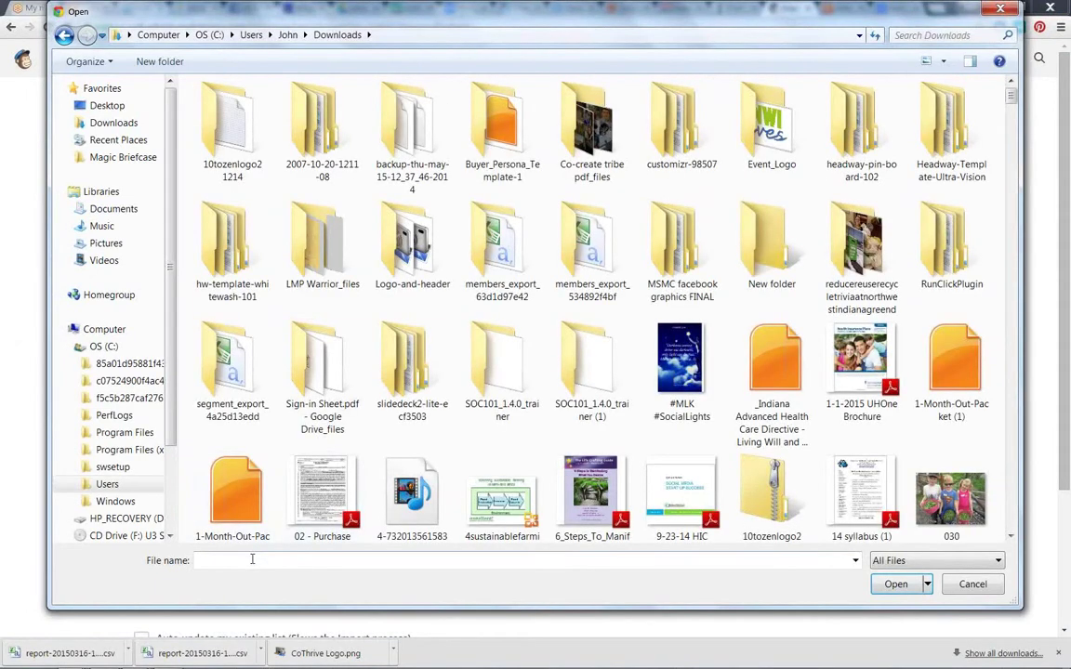
# Step: Check the downloaded report's file name in its folder and choose report-20150316-101257.csv as the file to upload
pyautogui.write('report')
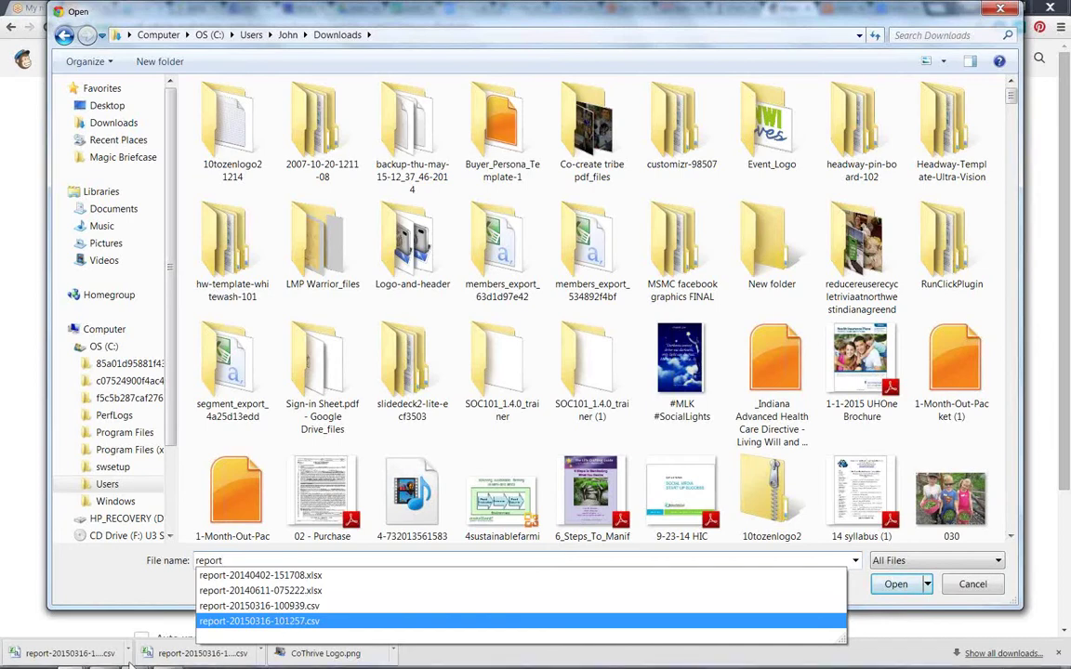
pyautogui.click(130, 640)
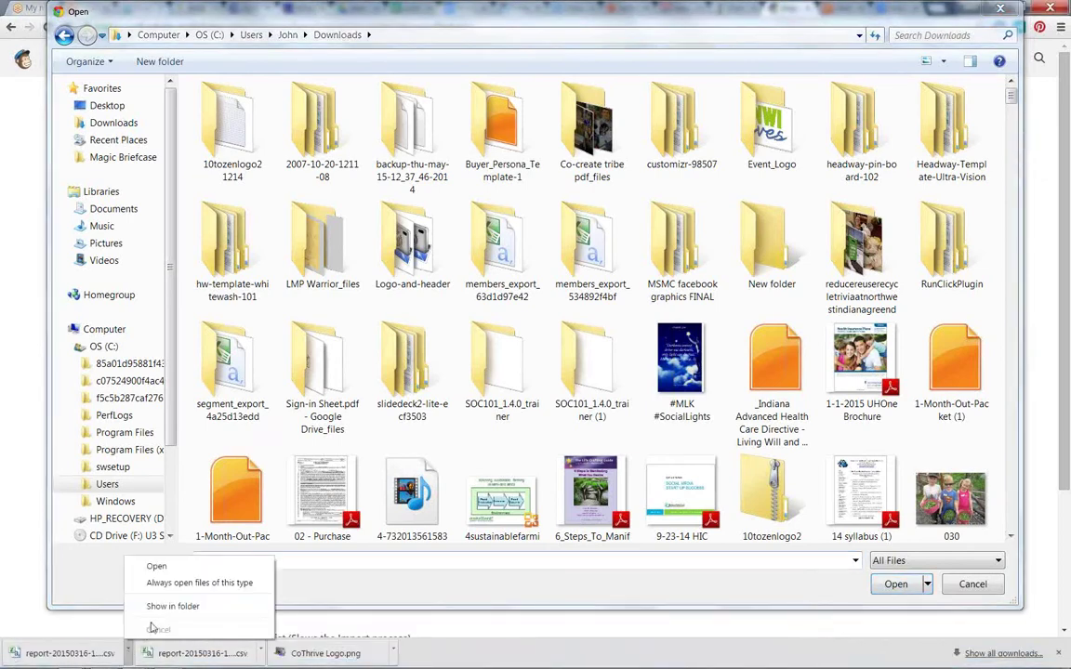
pyautogui.click(161, 608)
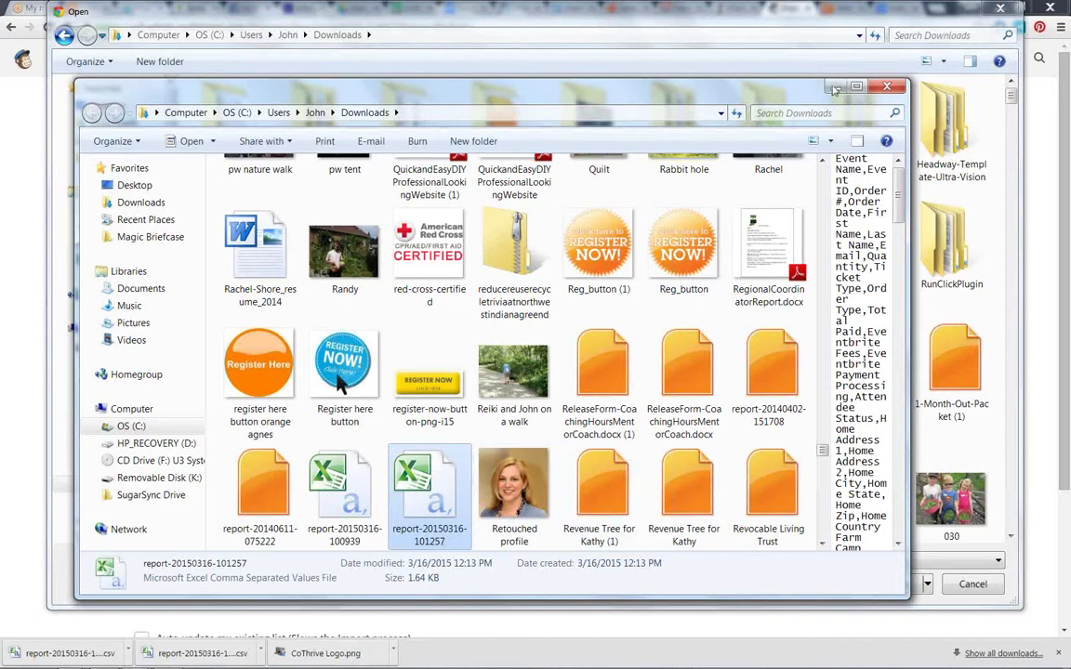
pyautogui.click(749, 73)
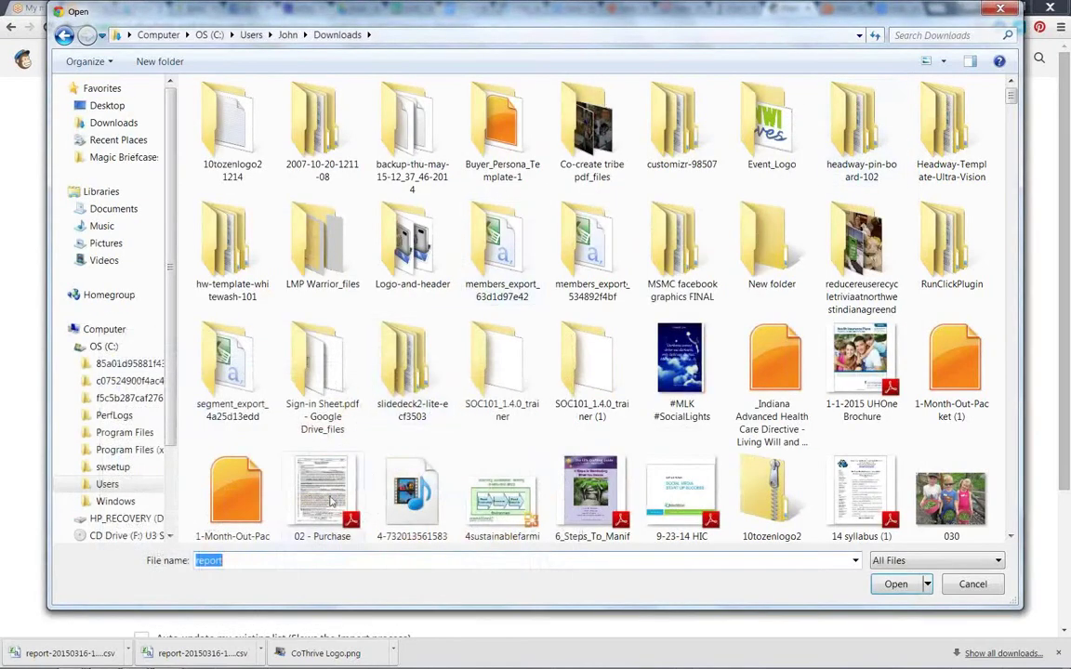
pyautogui.click(255, 561)
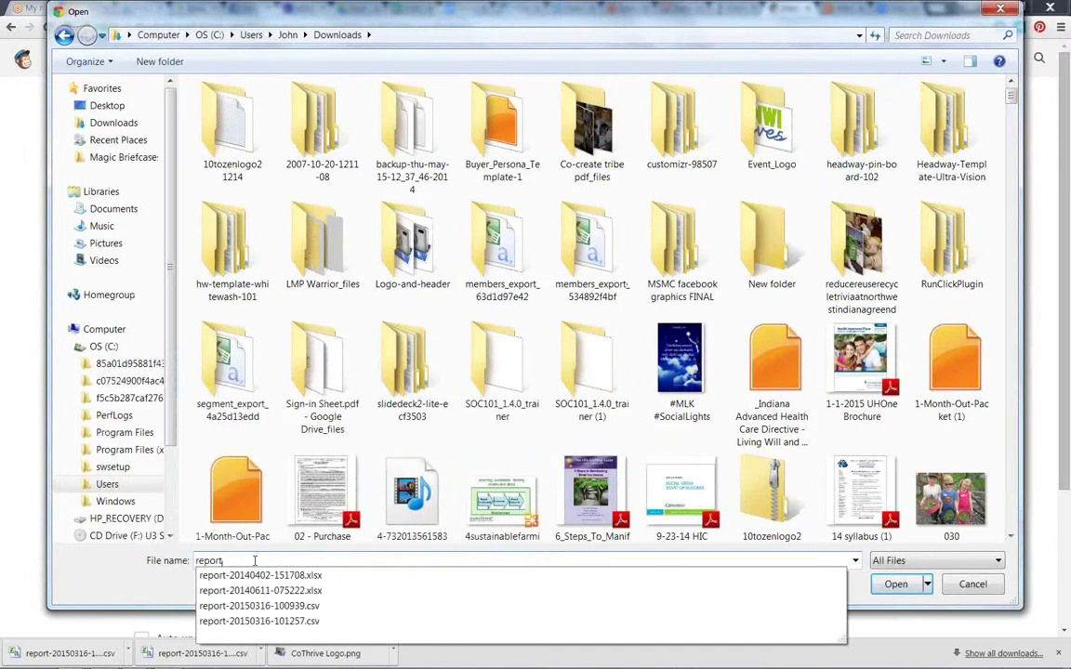
pyautogui.click(276, 621)
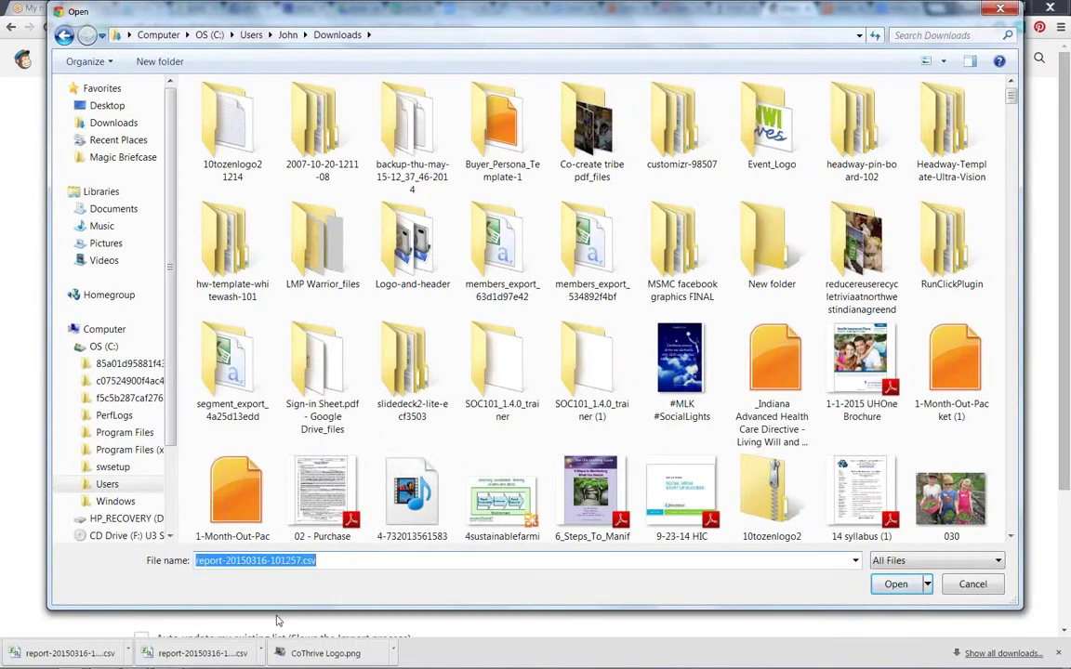
pyautogui.click(895, 585)
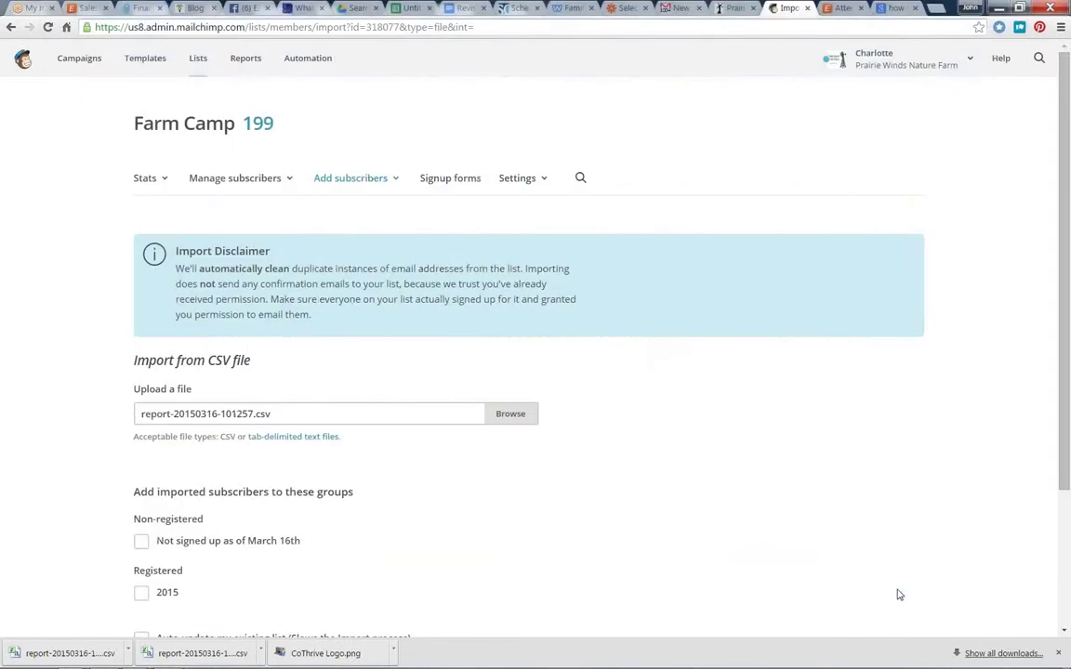
# Step: Assign the imported subscribers to the 2015 group under Registered and upload the list
pyautogui.scroll(-2, 1042, 258)
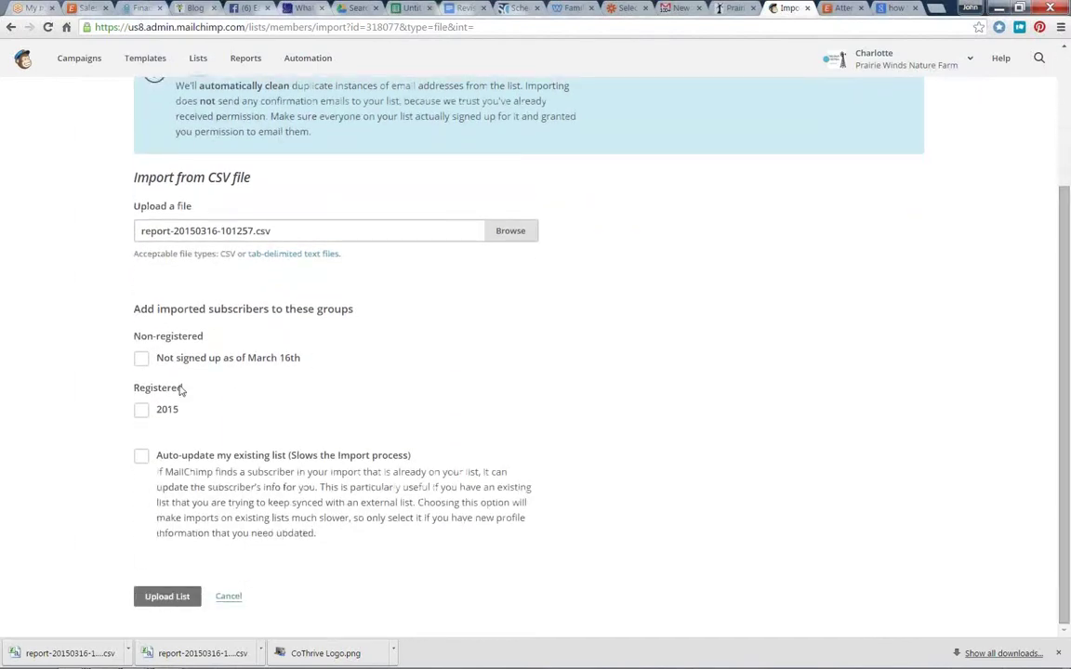
pyautogui.click(142, 411)
pyautogui.click(190, 600)
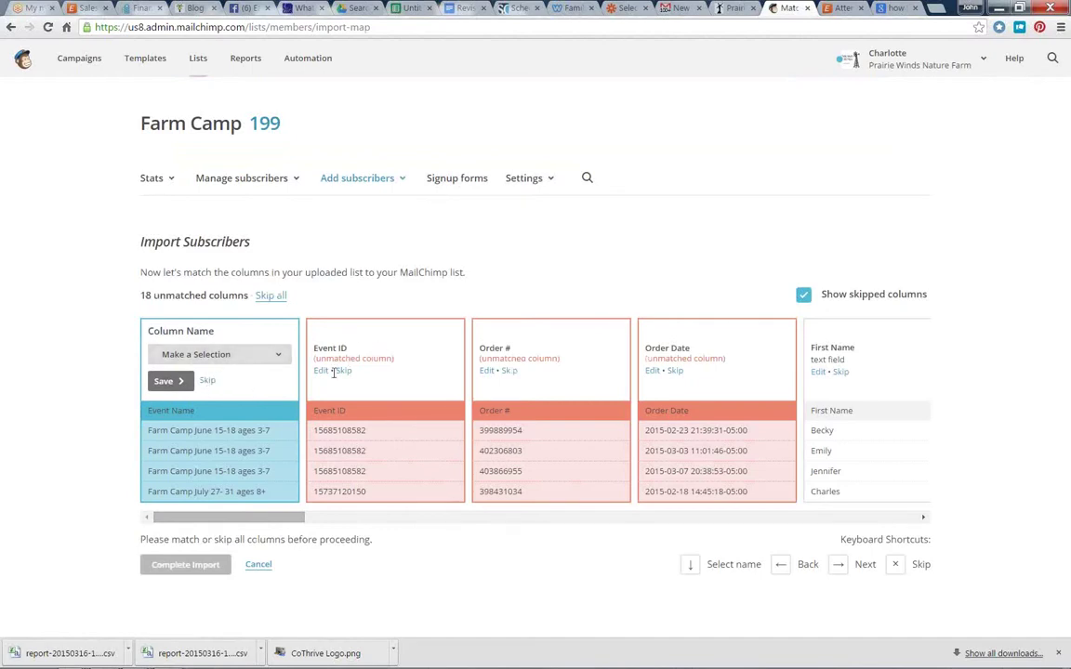
# Step: Skip the Event Name, Event ID, Order # and Order Date columns in the import matching
pyautogui.click(207, 380)
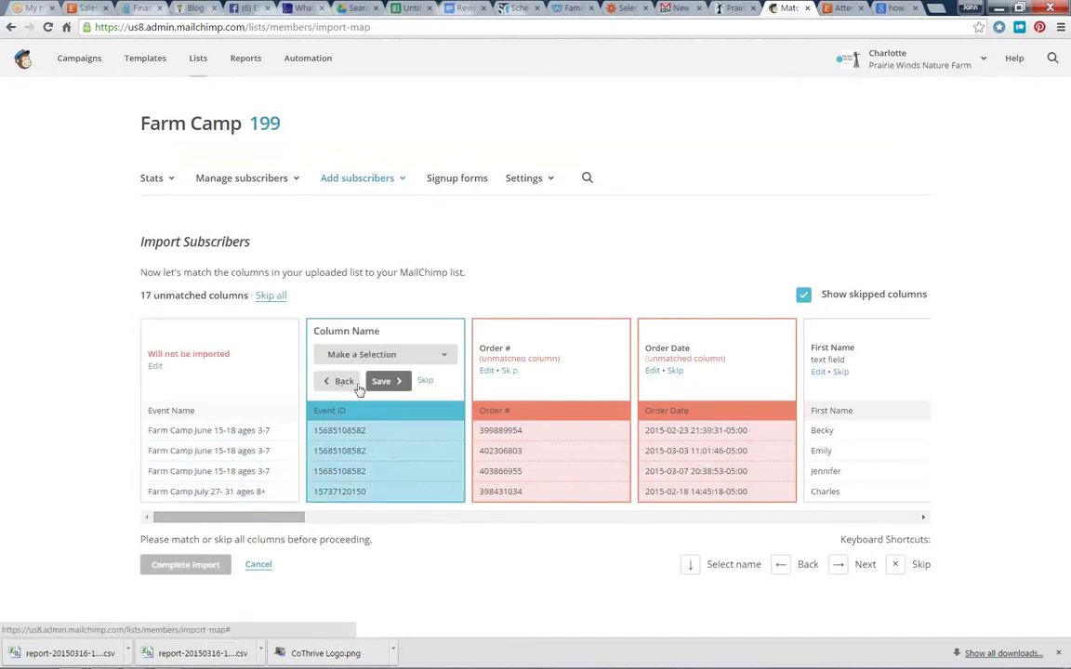
pyautogui.click(428, 381)
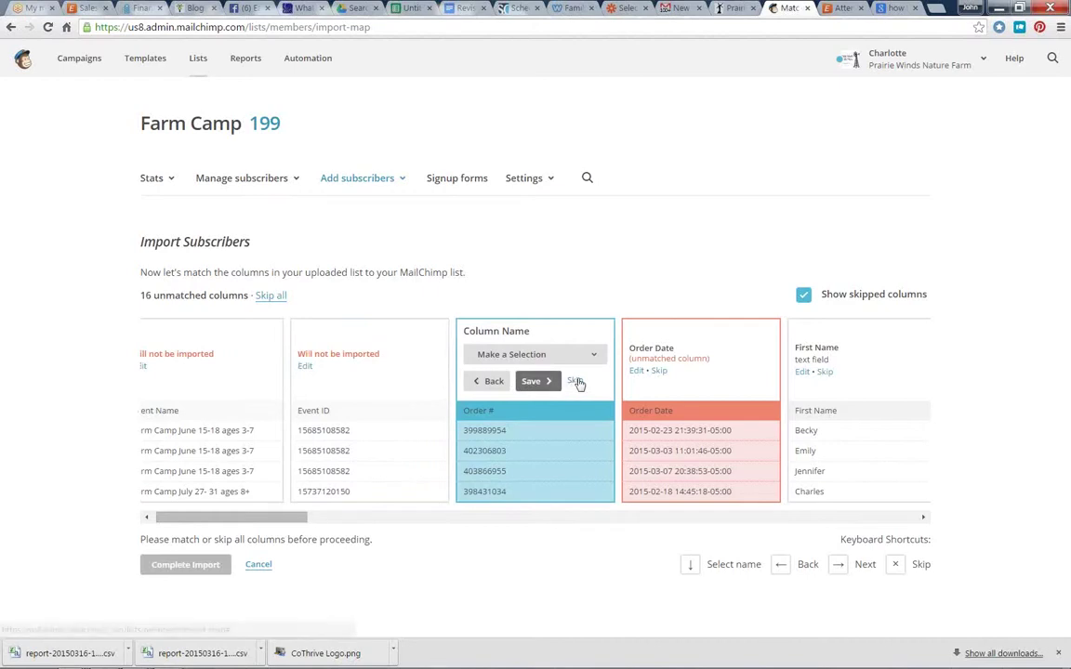
pyautogui.click(574, 381)
pyautogui.click(574, 381)
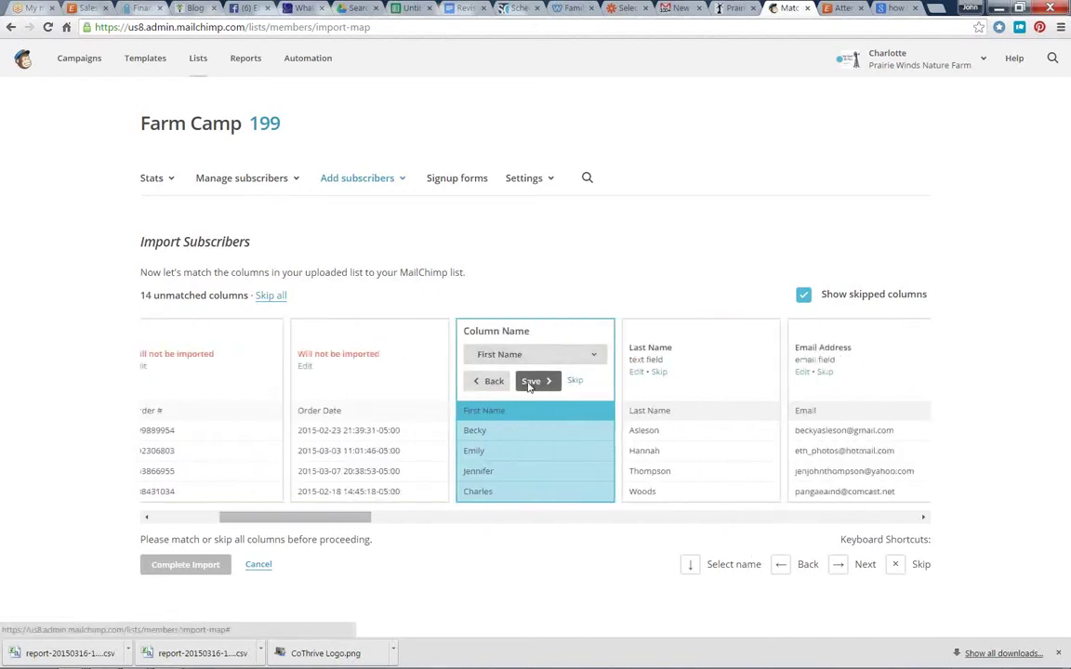
# Step: Save the column matches for First Name, Last Name and Email Address
pyautogui.click(530, 382)
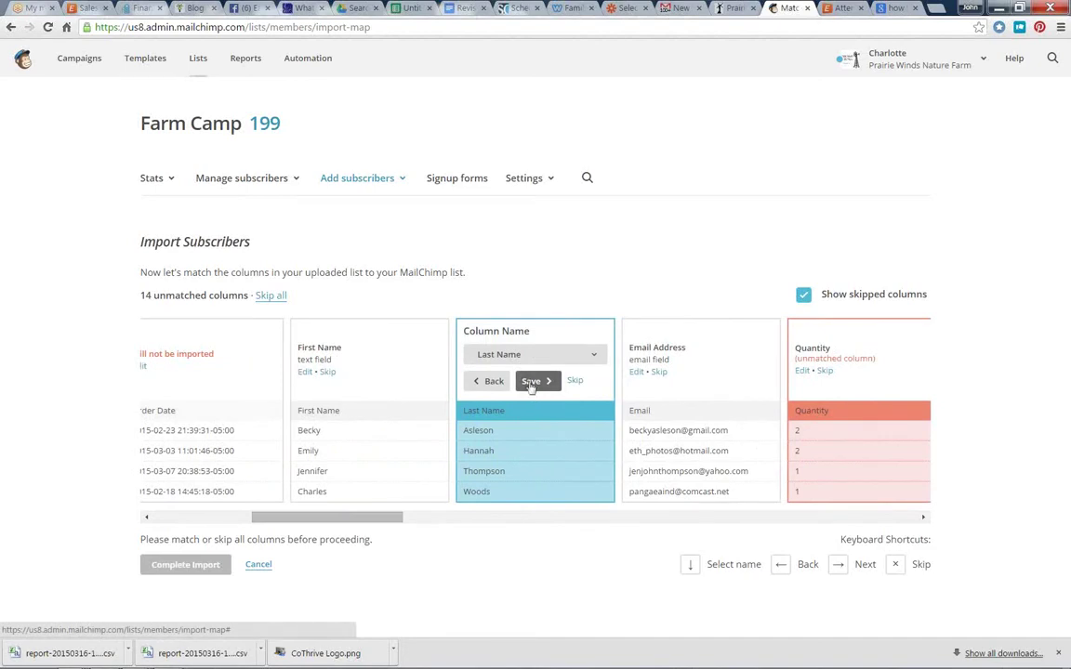
pyautogui.click(531, 381)
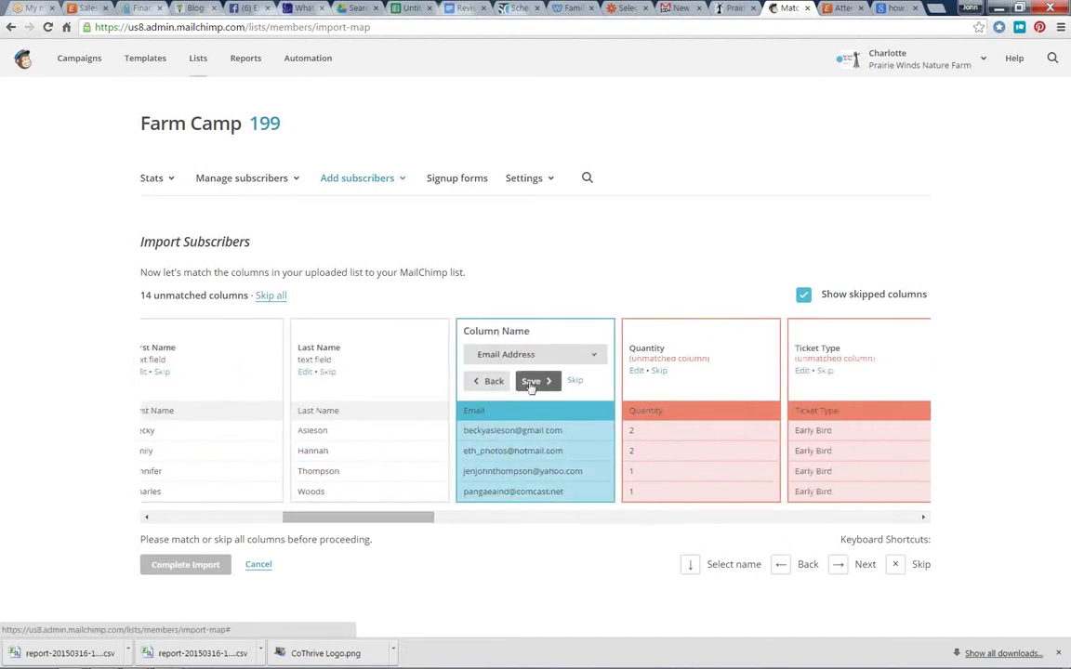
pyautogui.click(531, 382)
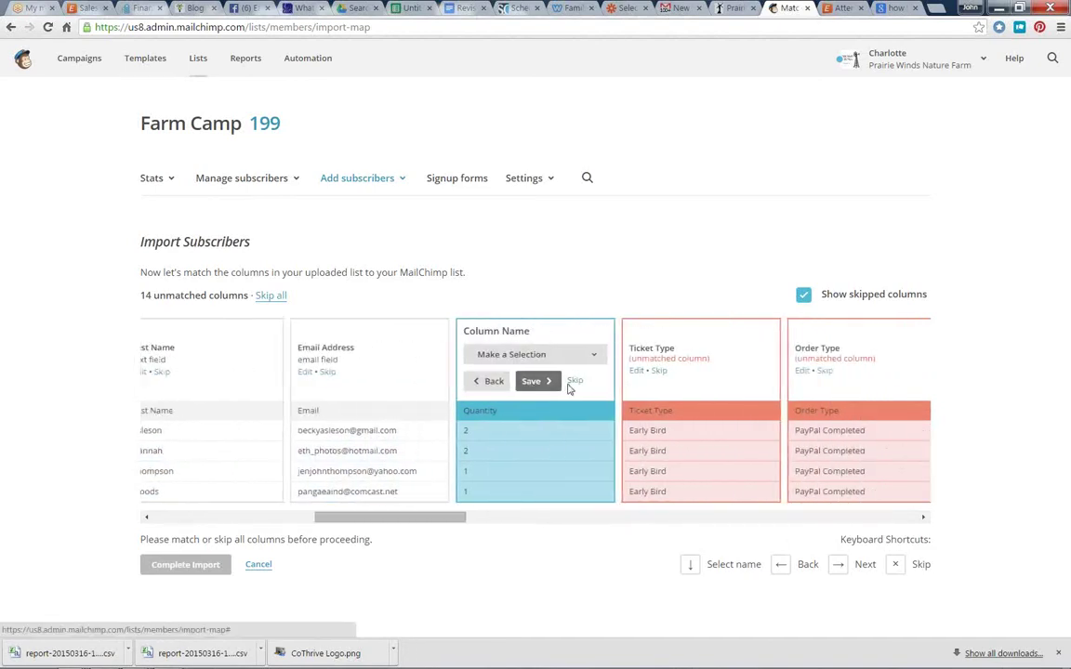
# Step: Skip the Quantity, Ticket Type, Order Type, Total Paid, Eventbrite Fees, Eventbrite Payment Processing and Attendee Status columns
pyautogui.click(573, 381)
pyautogui.click(573, 381)
pyautogui.click(573, 381)
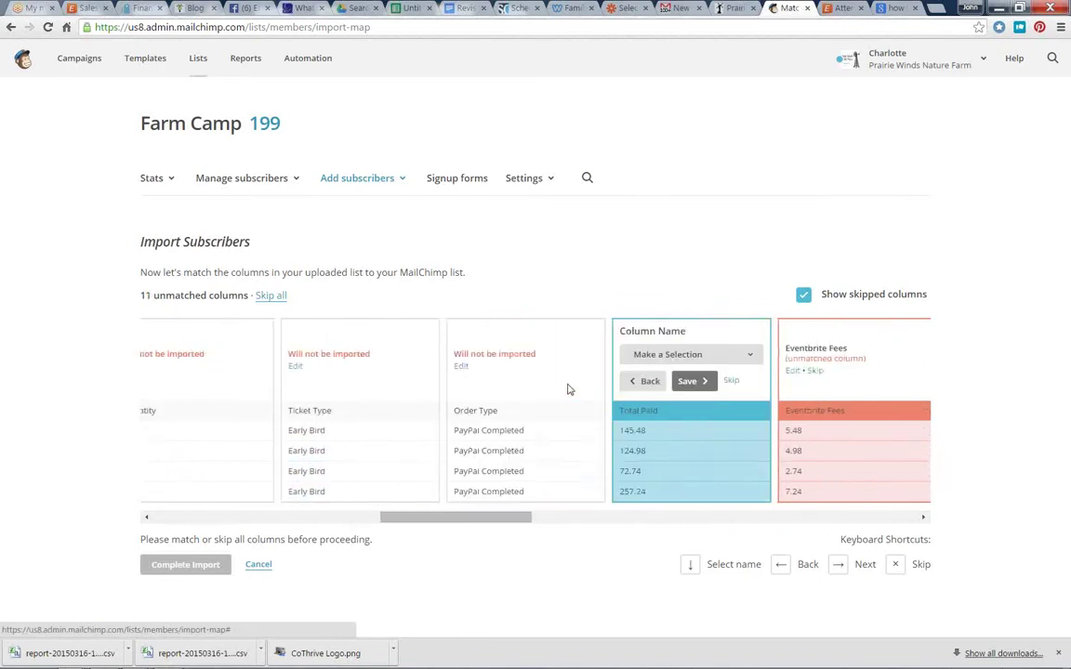
pyautogui.click(575, 381)
pyautogui.click(575, 381)
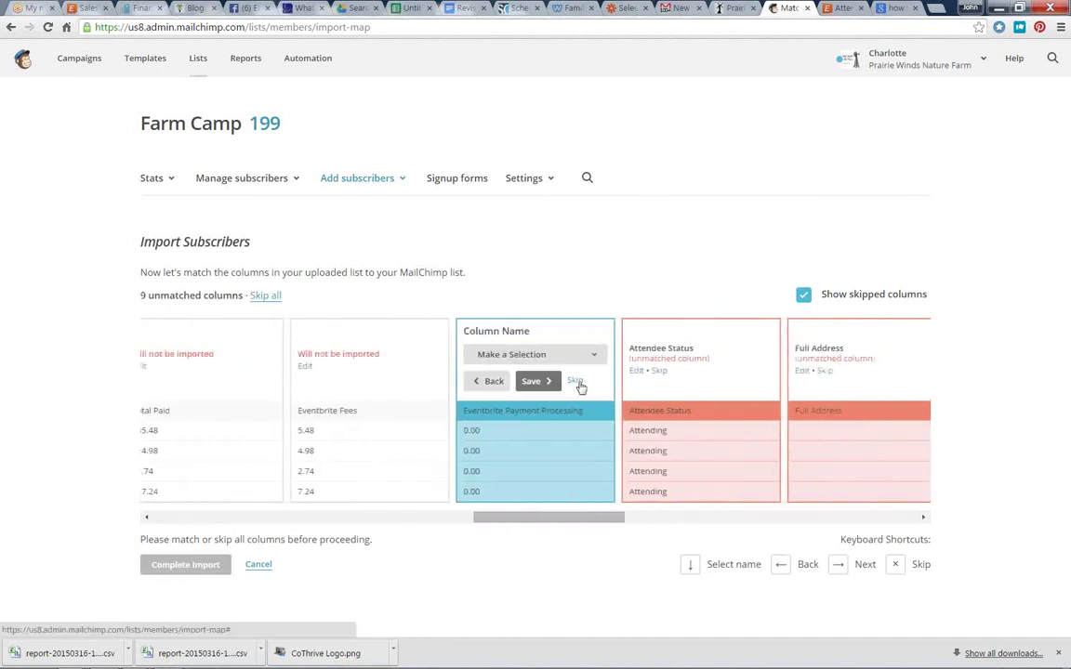
pyautogui.click(575, 381)
pyautogui.click(575, 381)
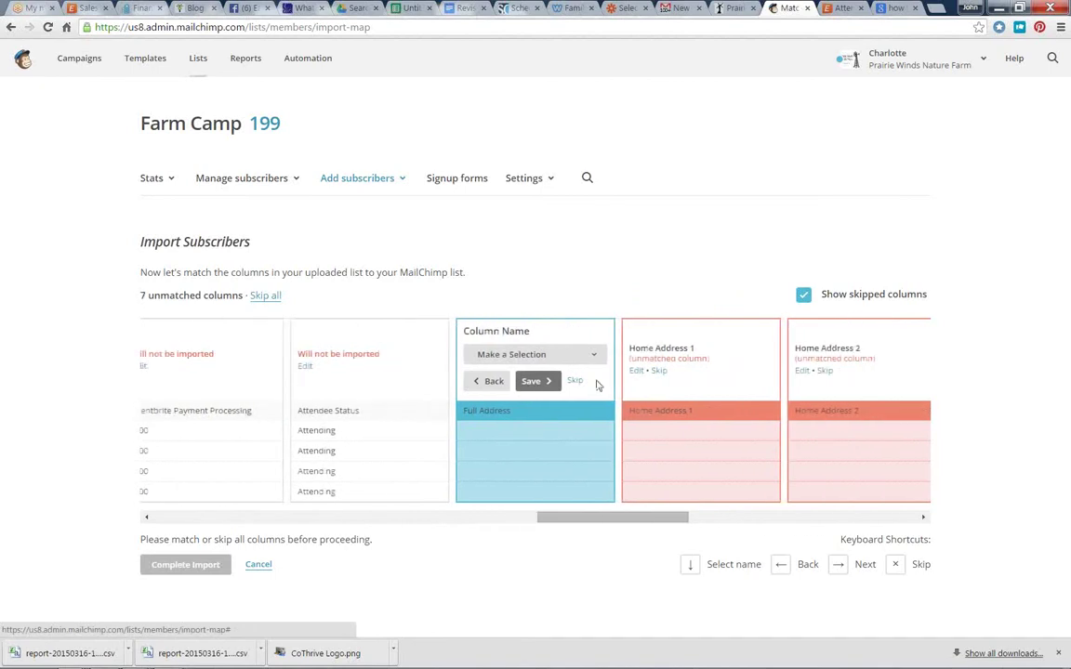
# Step: Skip the Full Address column and all Home address columns through Home Country, and complete the import
pyautogui.click(576, 381)
pyautogui.click(576, 382)
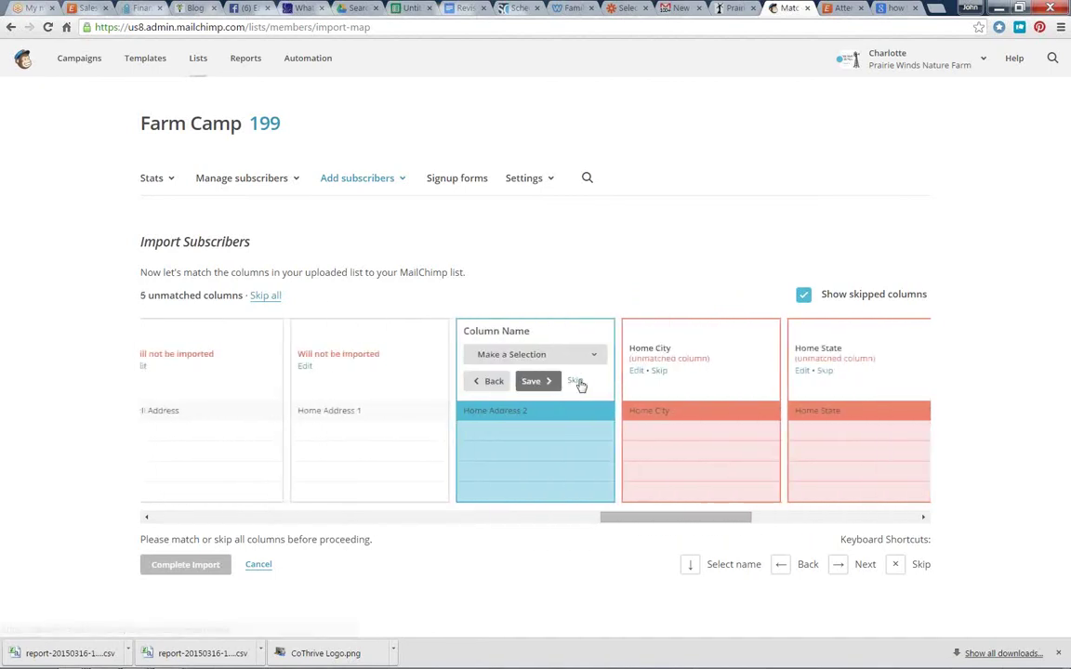
pyautogui.click(576, 381)
pyautogui.click(576, 381)
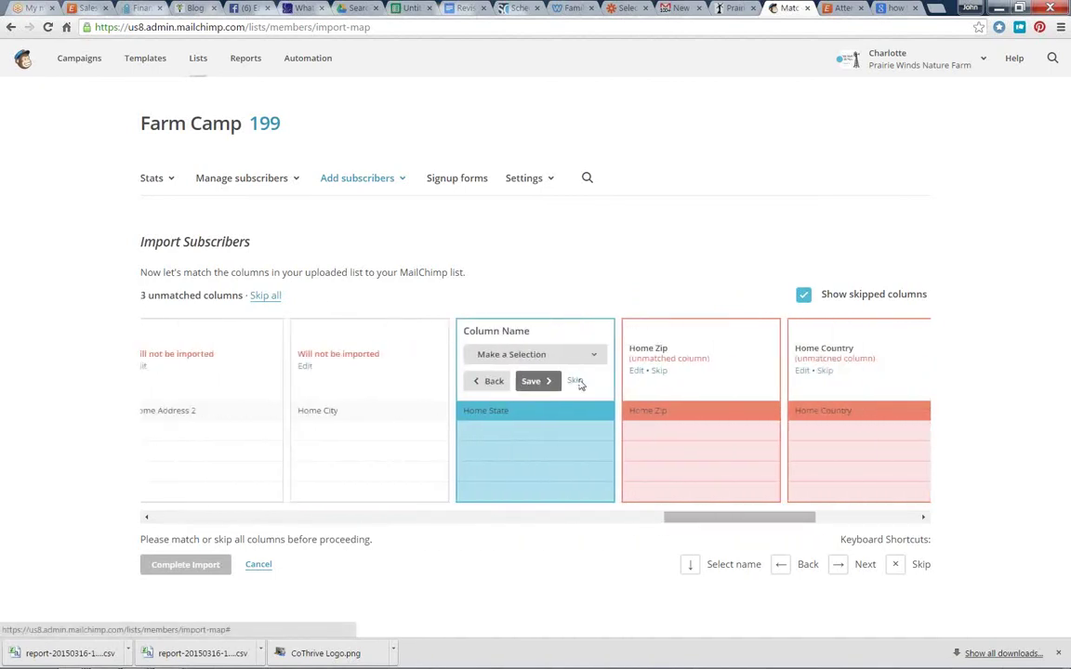
pyautogui.click(576, 381)
pyautogui.click(576, 381)
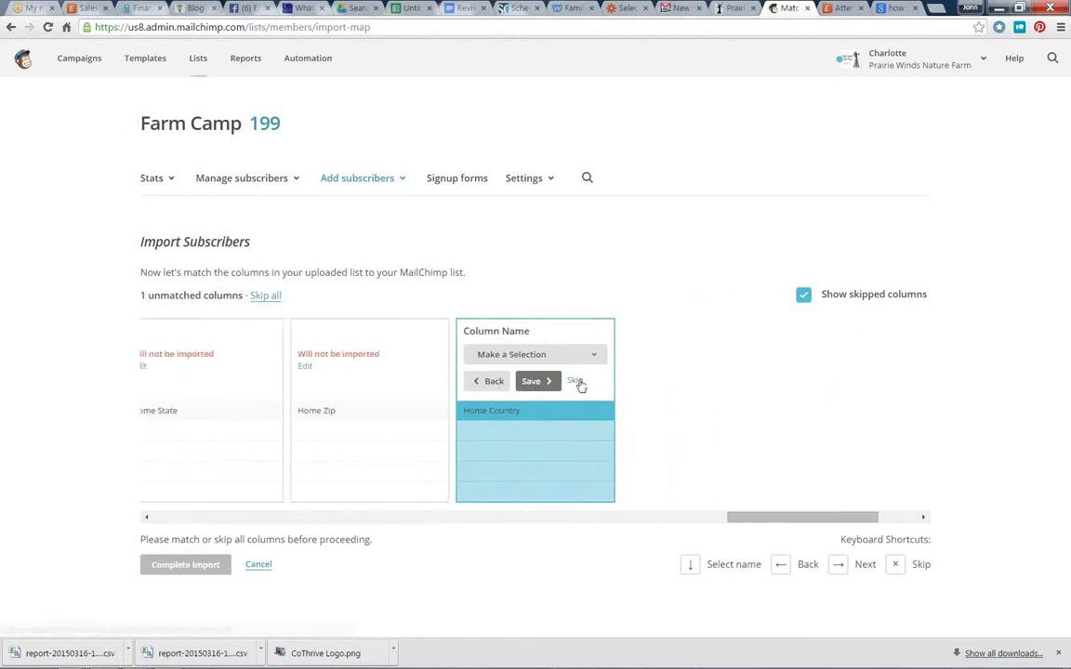
pyautogui.click(576, 381)
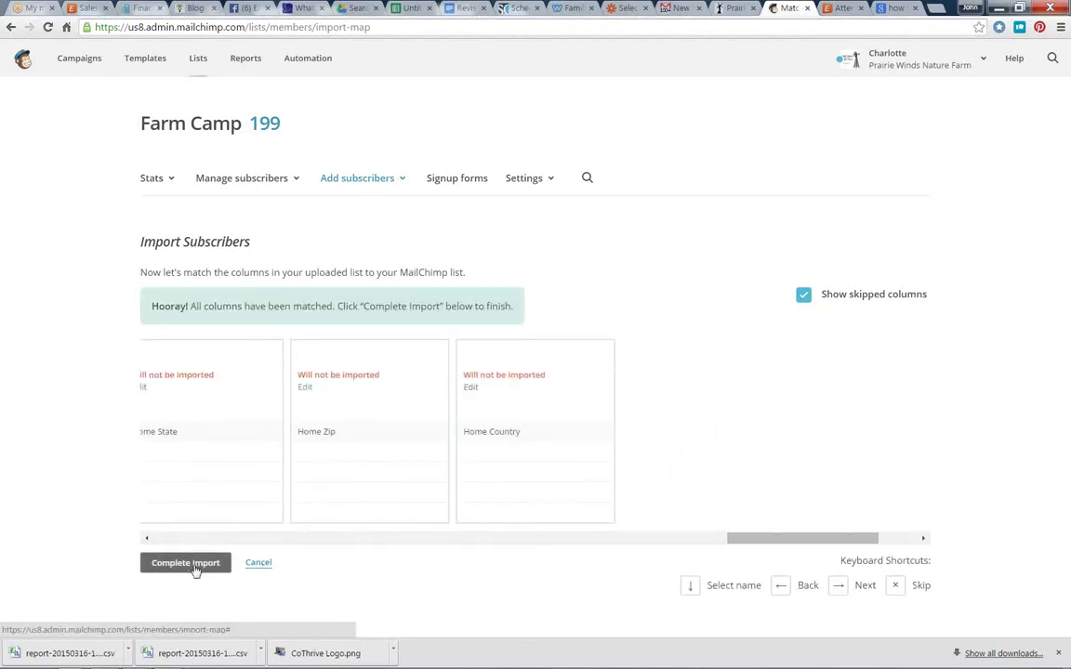
pyautogui.click(195, 564)
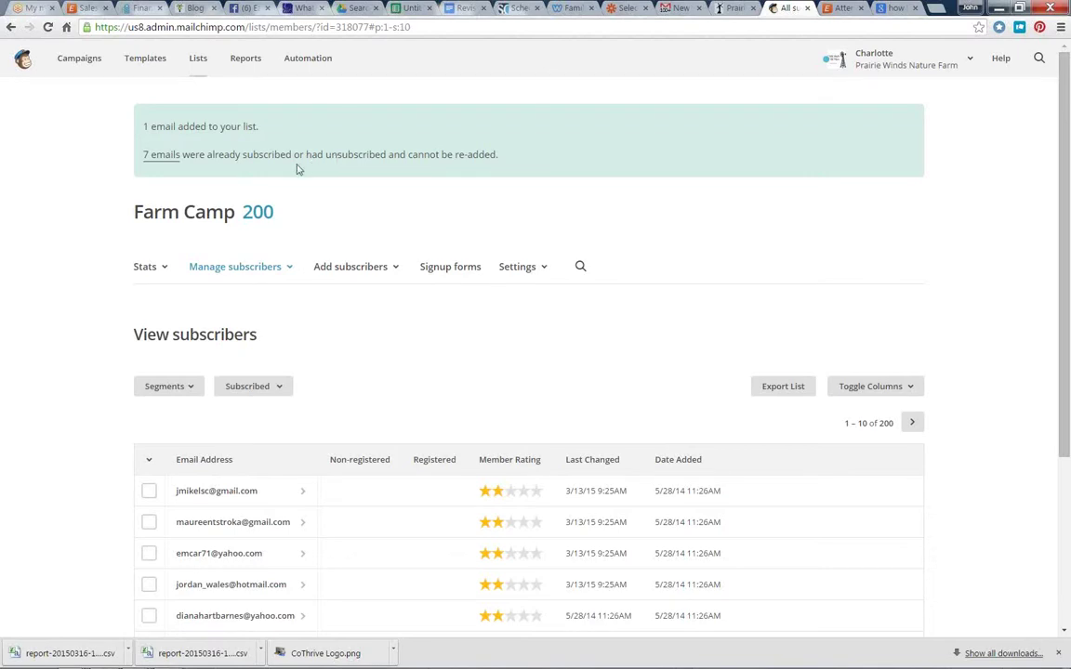
# Step: Open the recipient settings of the campaign "Summer Camp Registration is Open (copy 05)" and proceed to the next stage
pyautogui.click(80, 65)
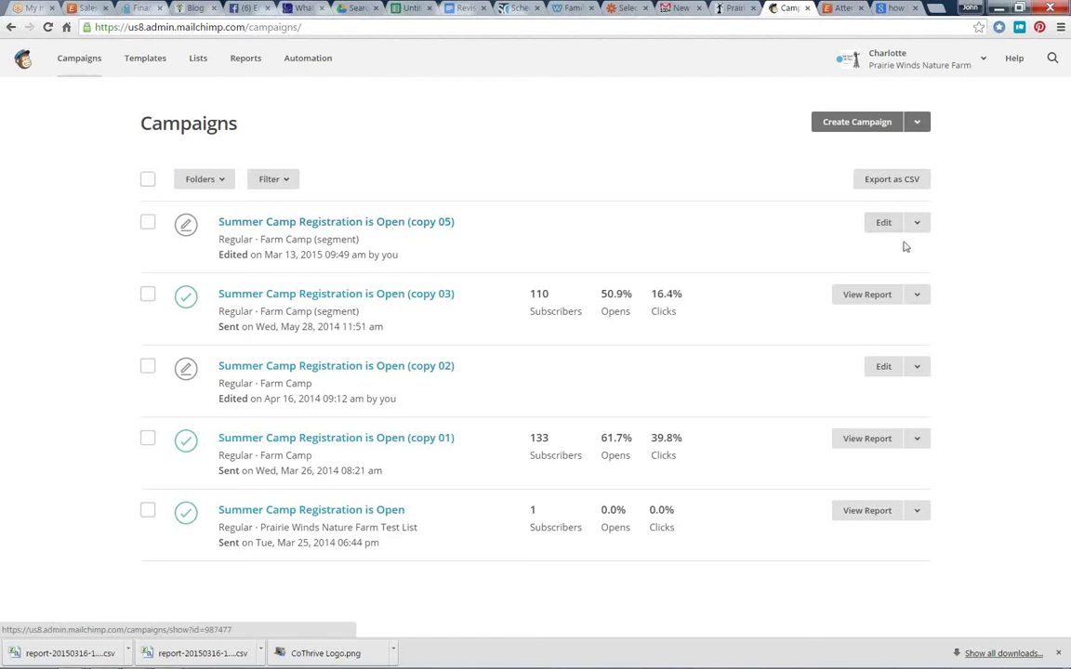
pyautogui.click(394, 226)
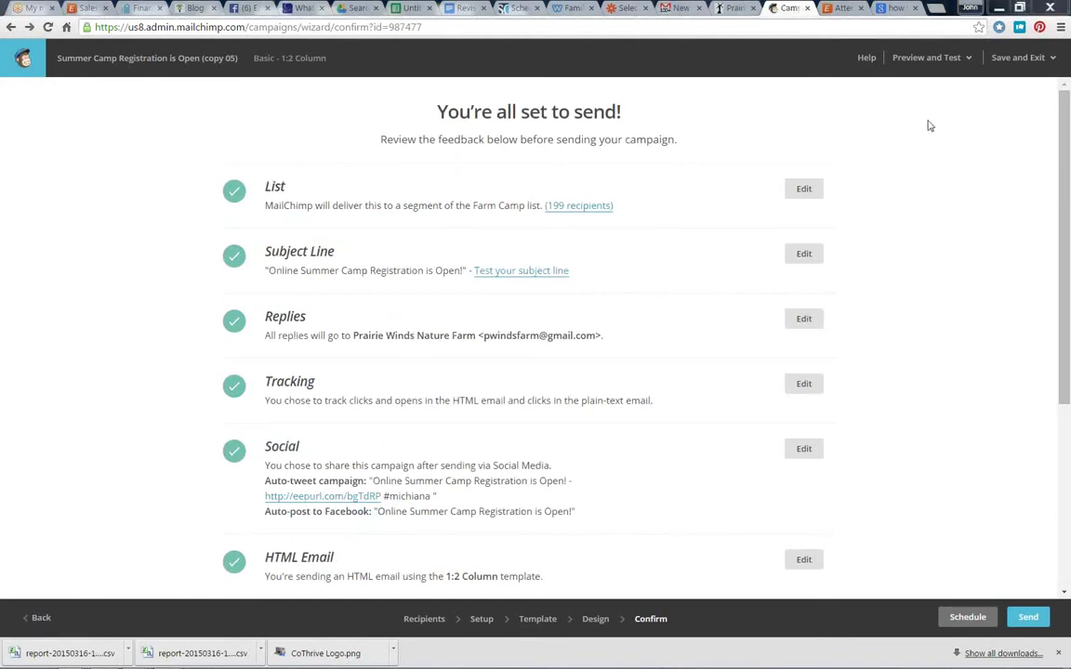
pyautogui.click(804, 194)
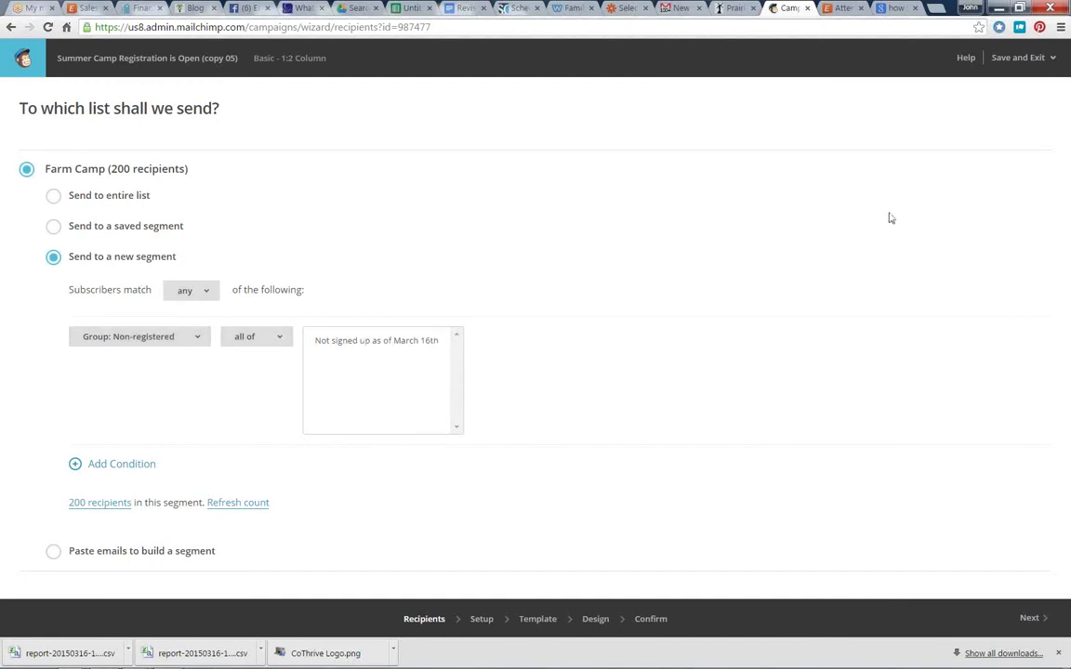
pyautogui.click(1030, 624)
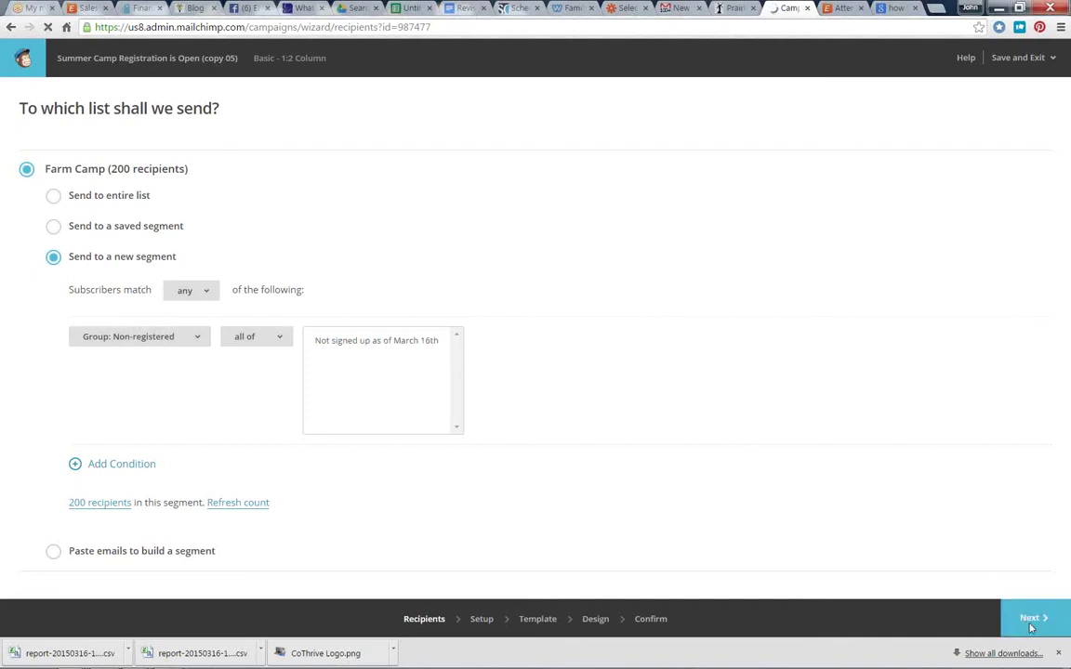